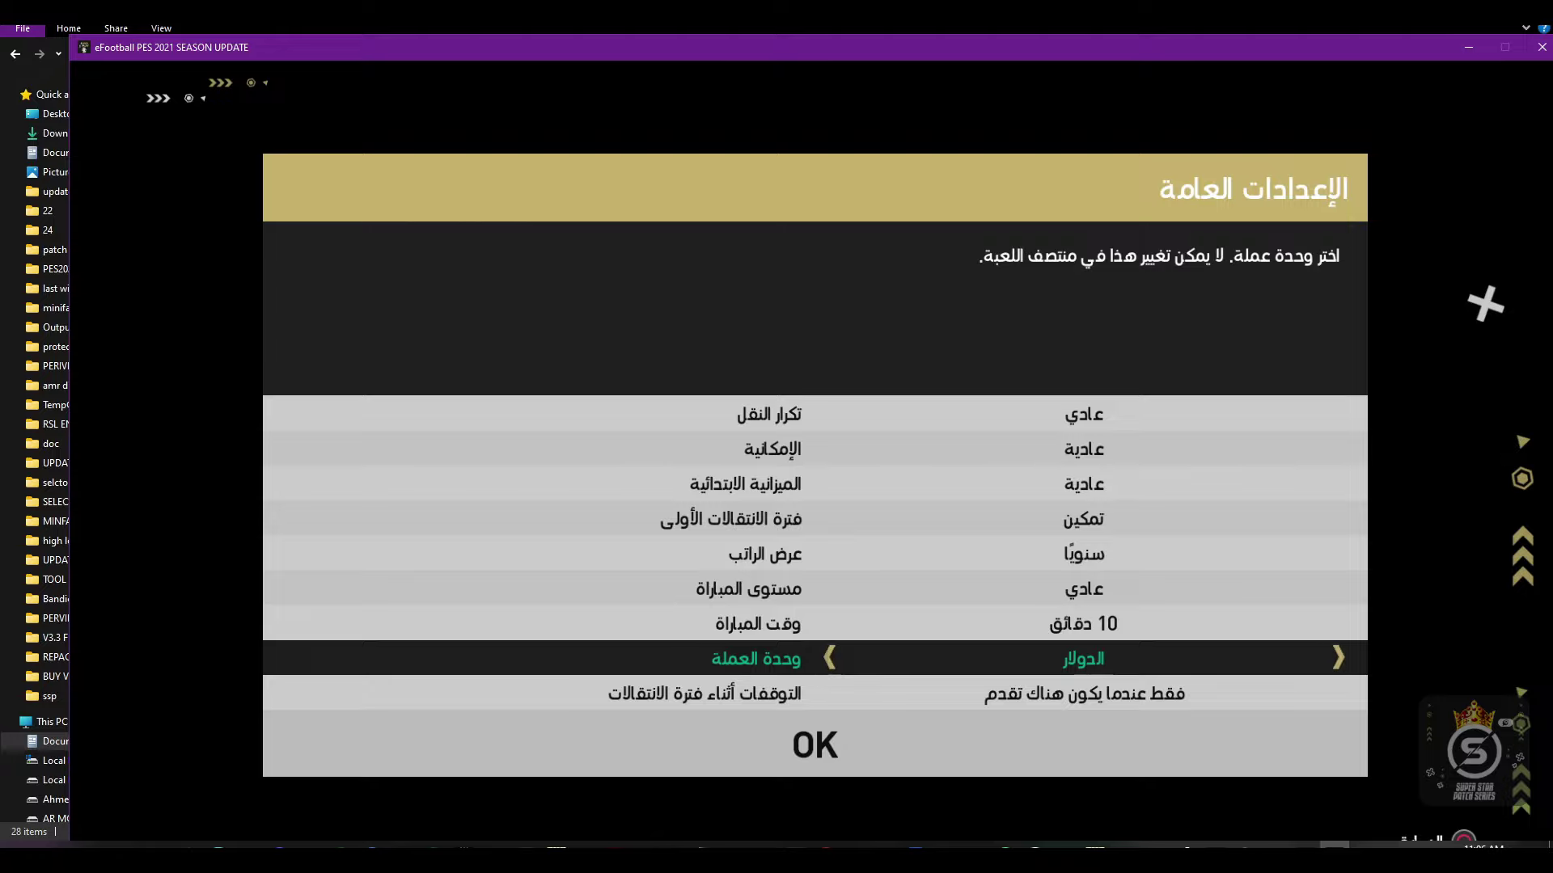
Accept the General Settings to launch the Al Ahly Master League and its opening press conference
{"action": "key", "text": "Down"}
{"action": "key", "text": "Down"}
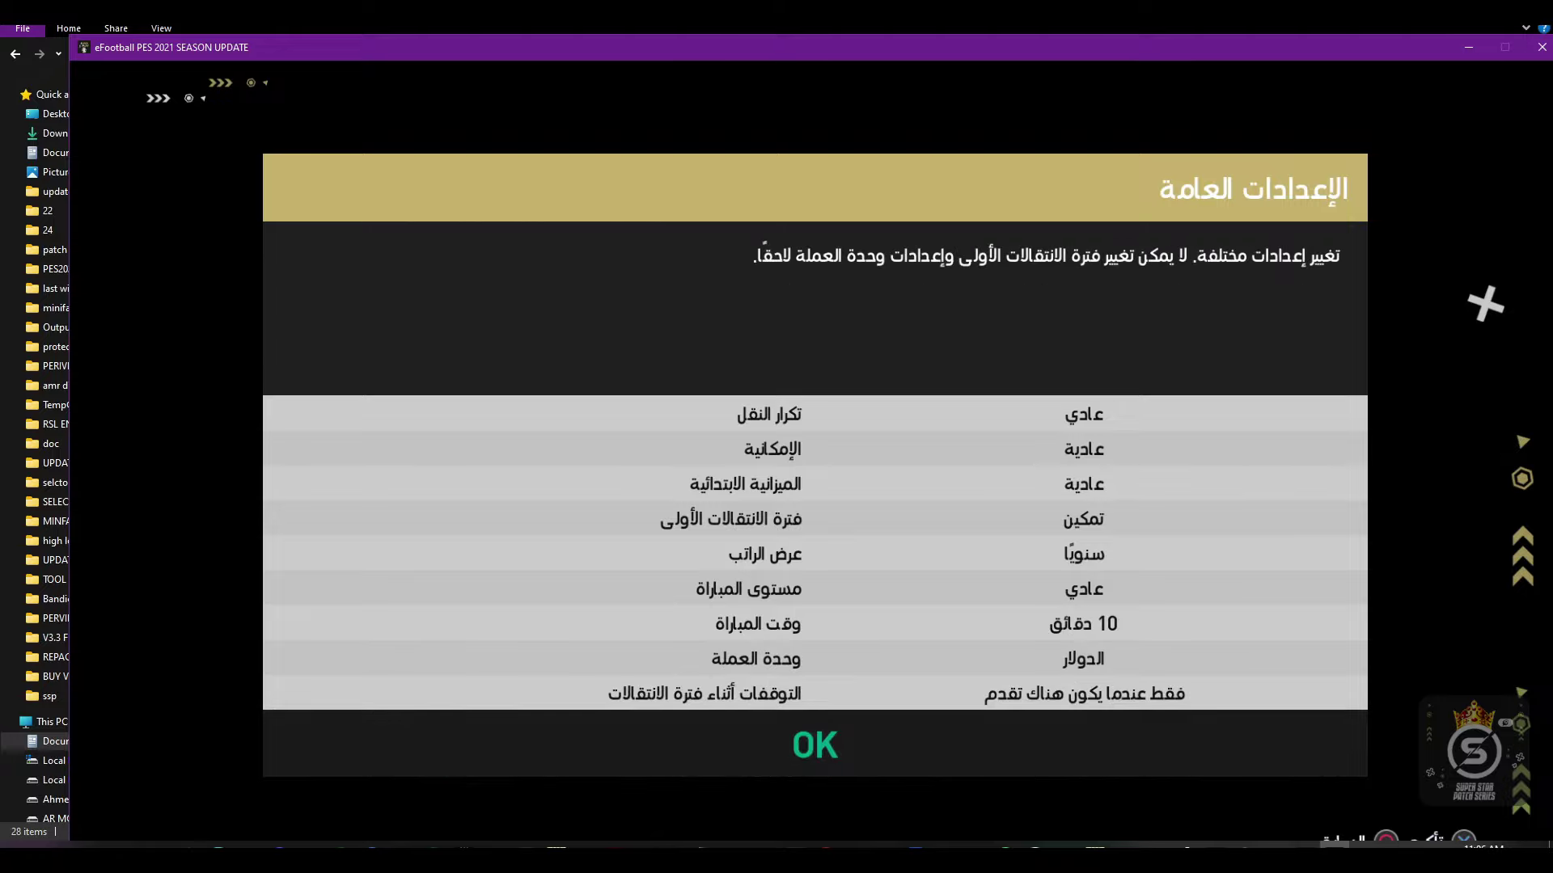
{"action": "key", "text": "Return"}
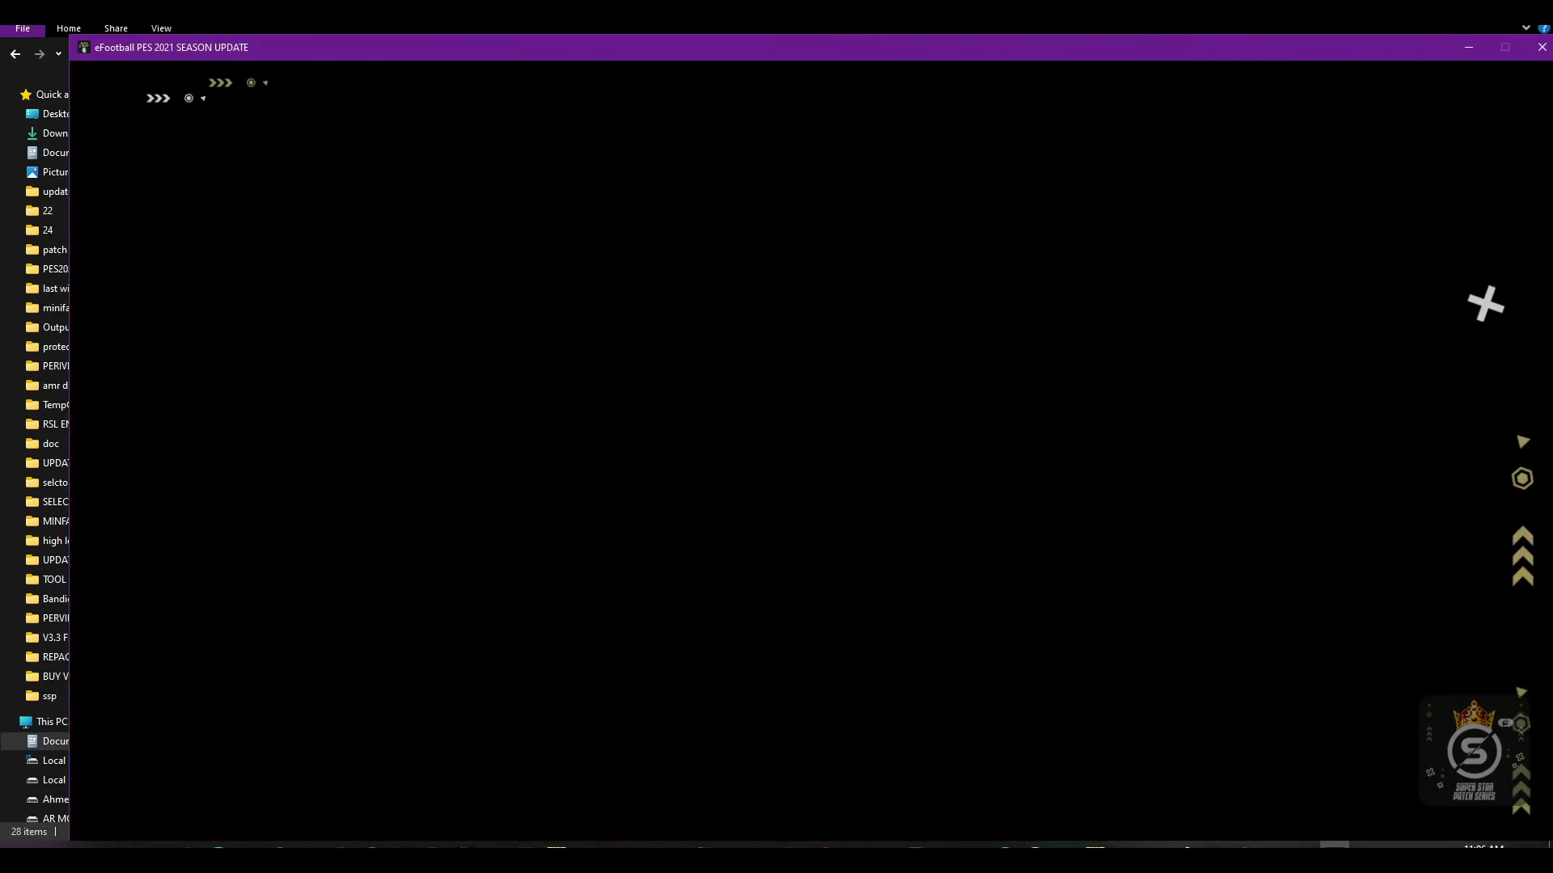
Dismiss the career message and view the starting transfer and salary budgets in Negotiations
{"action": "key", "text": "Return"}
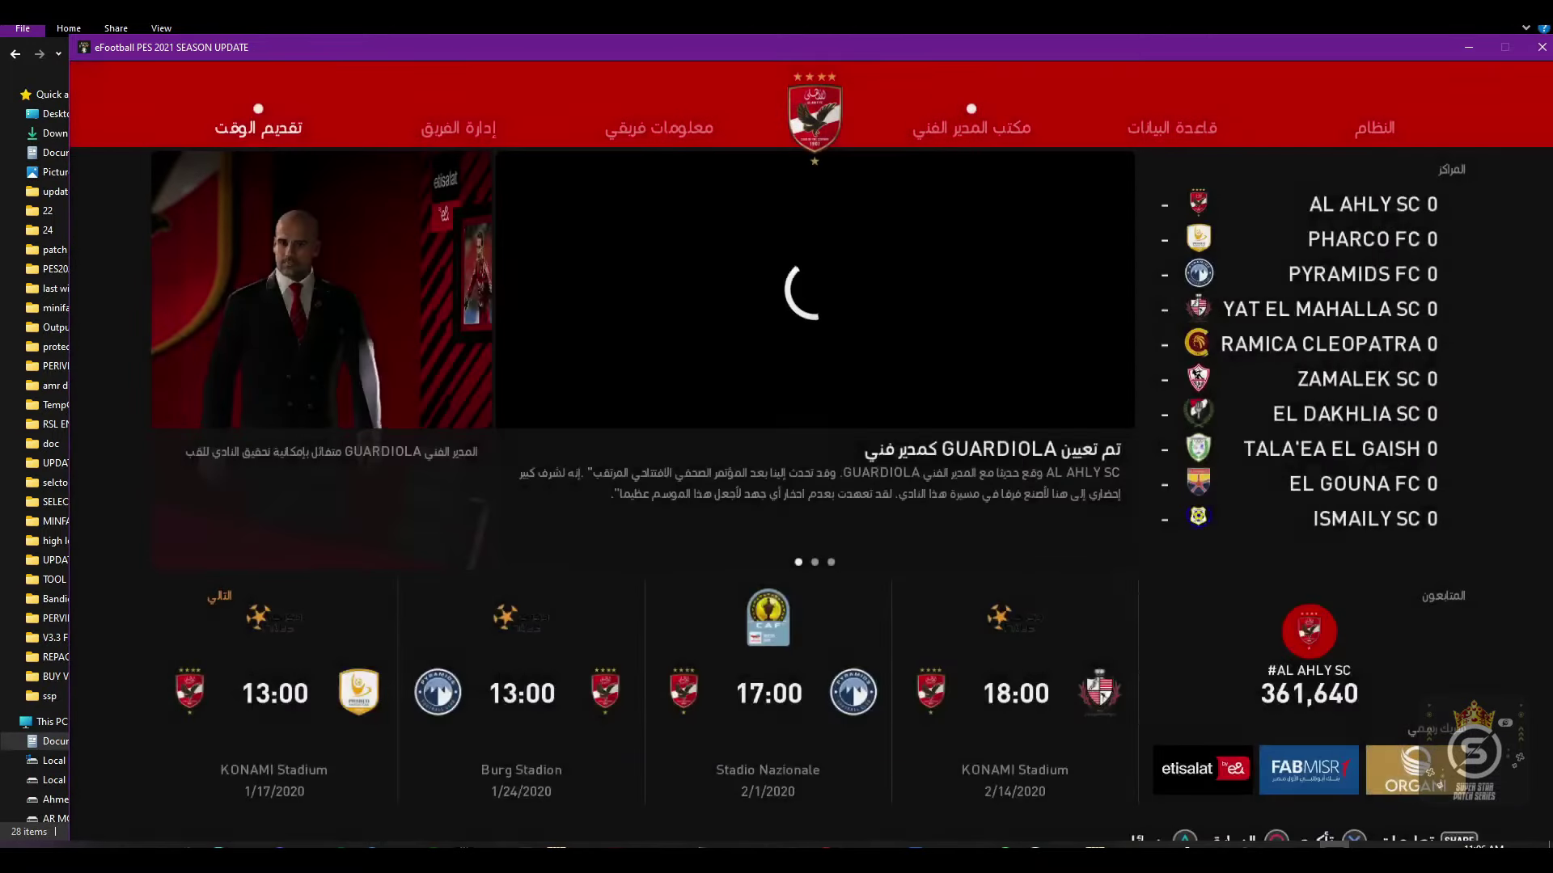
{"action": "key", "text": "Right"}
{"action": "key", "text": "Return"}
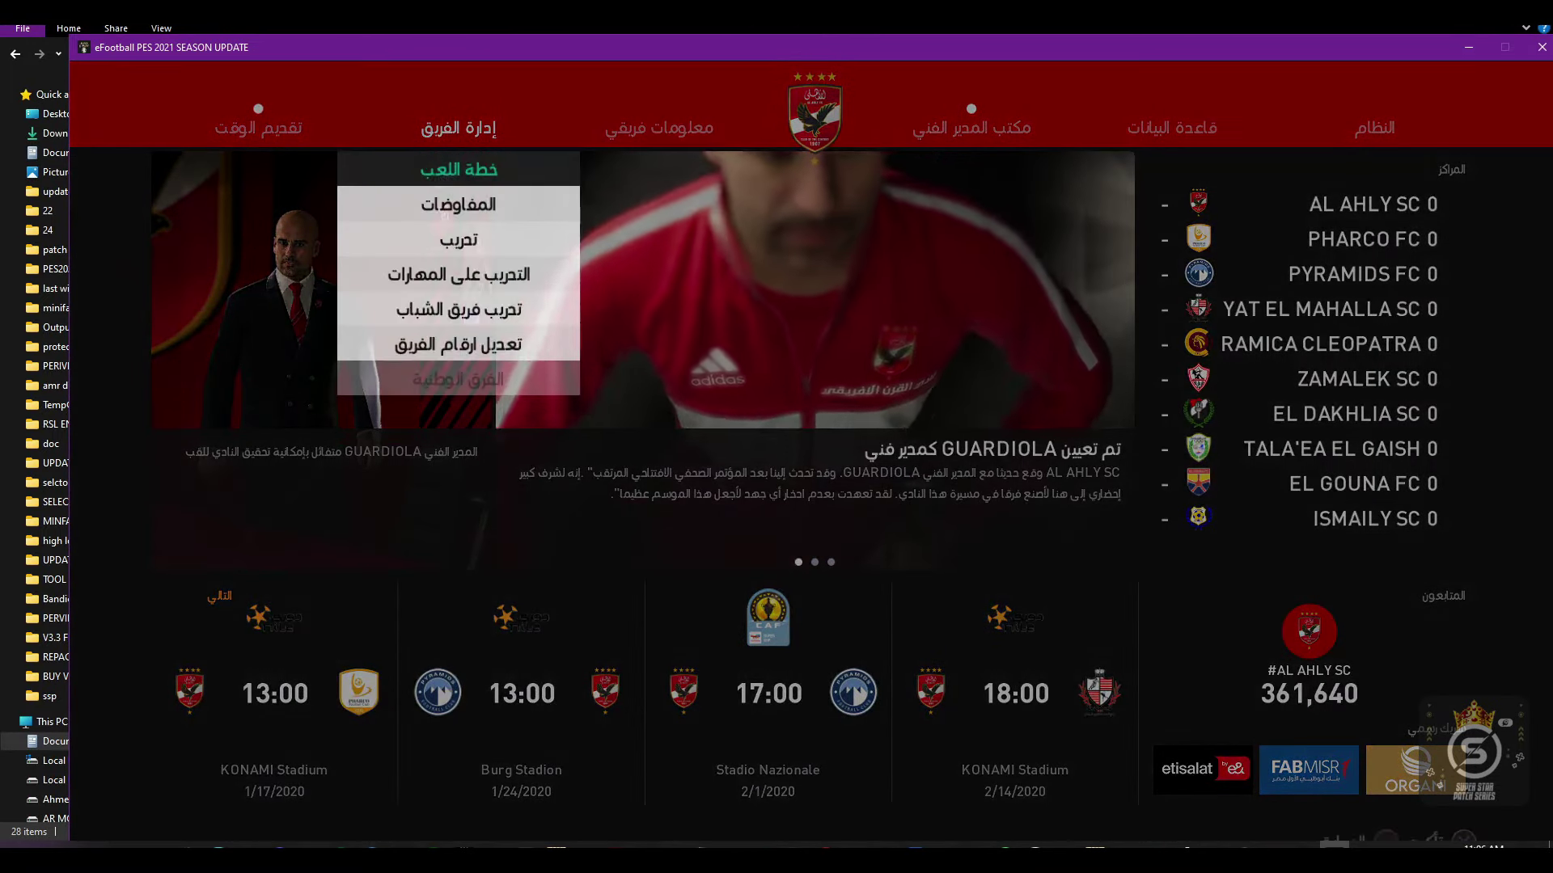
{"action": "key", "text": "Down"}
{"action": "key", "text": "Return"}
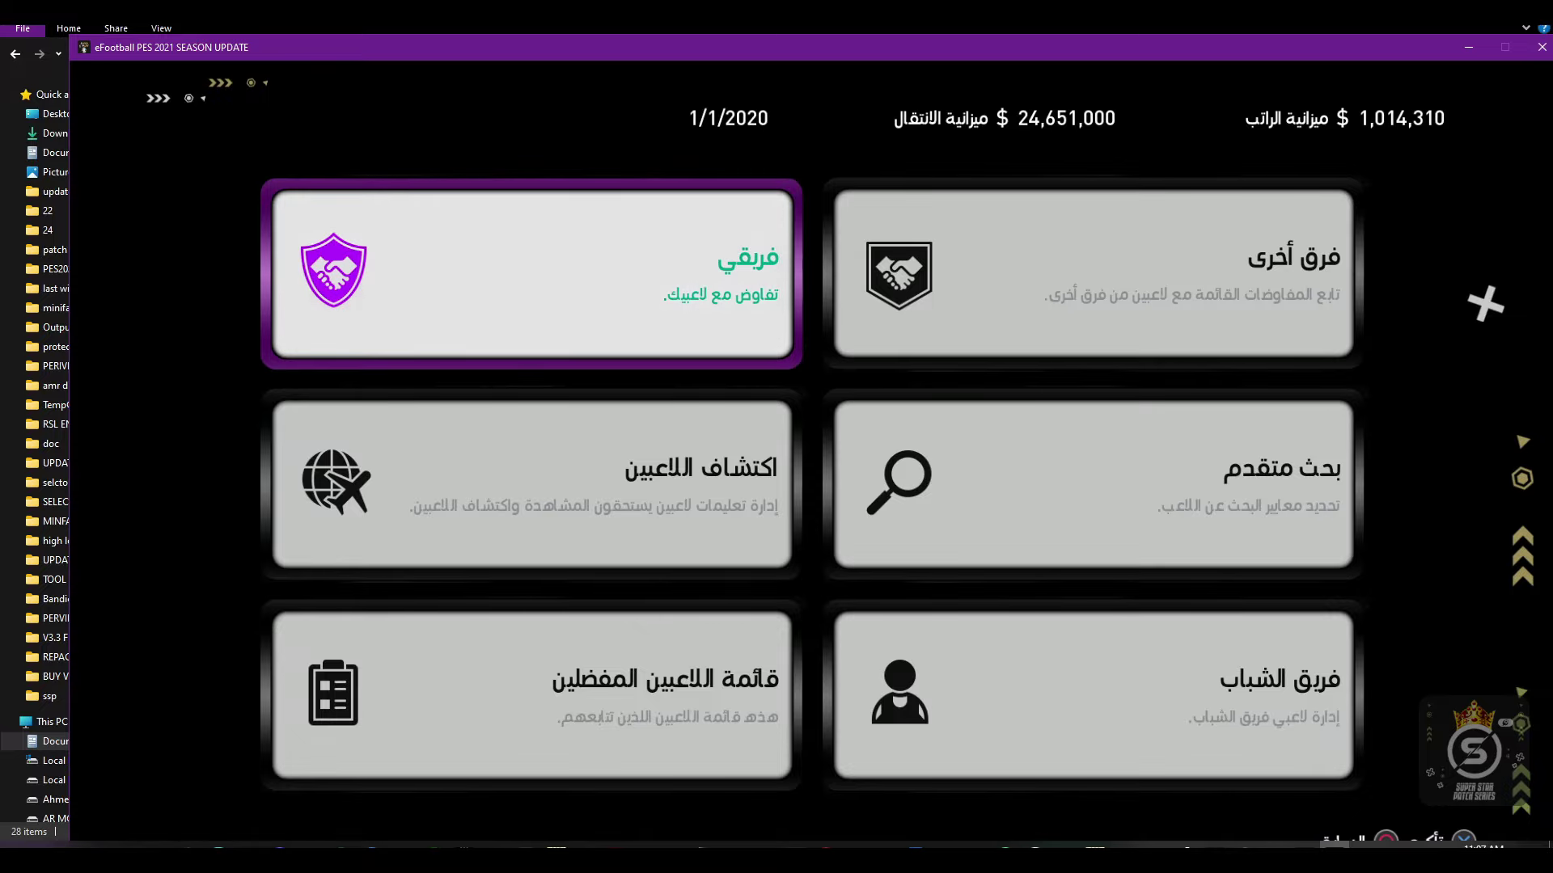
Return to the career hub and bring up the System save options
{"action": "key", "text": "Escape"}
{"action": "key", "text": "Escape"}
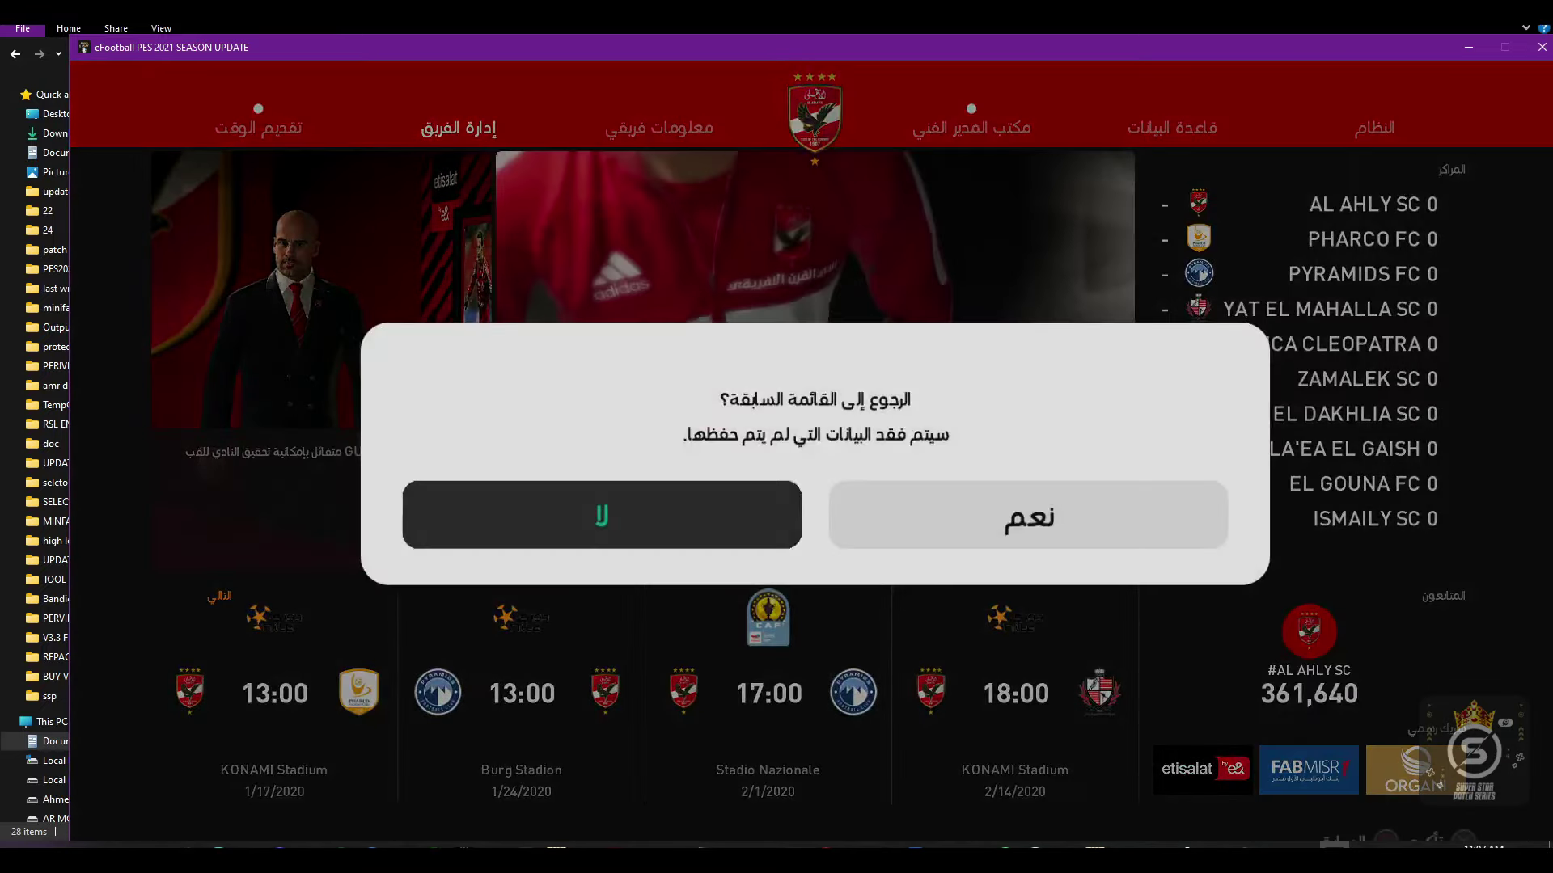
{"action": "key", "text": "Escape"}
{"action": "key", "text": "Right"}
{"action": "key", "text": "Right"}
{"action": "key", "text": "Right"}
{"action": "key", "text": "Right"}
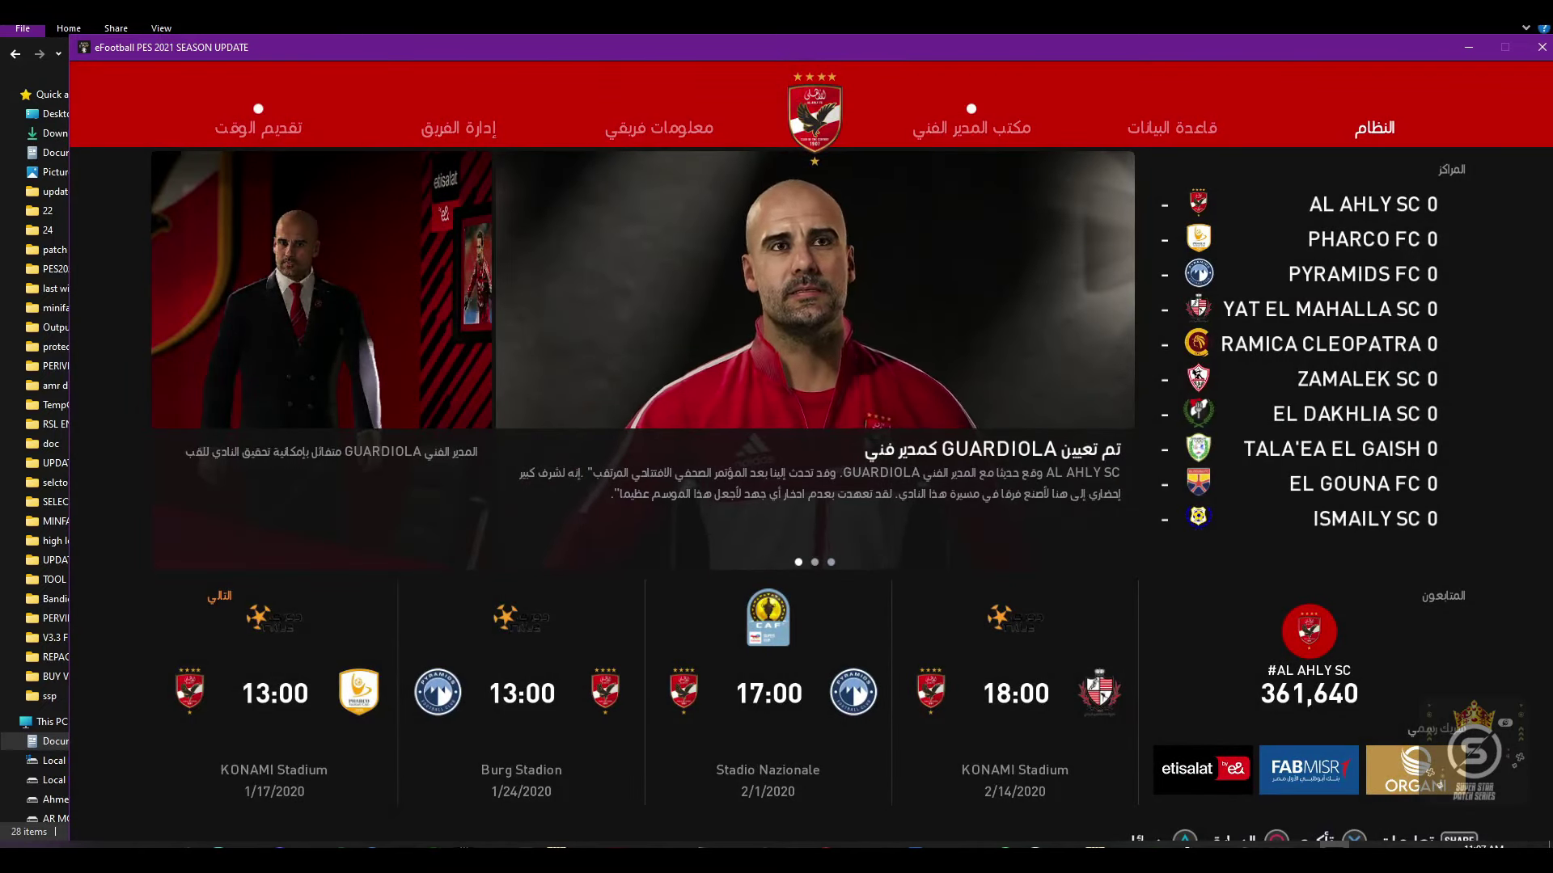
{"action": "key", "text": "Return"}
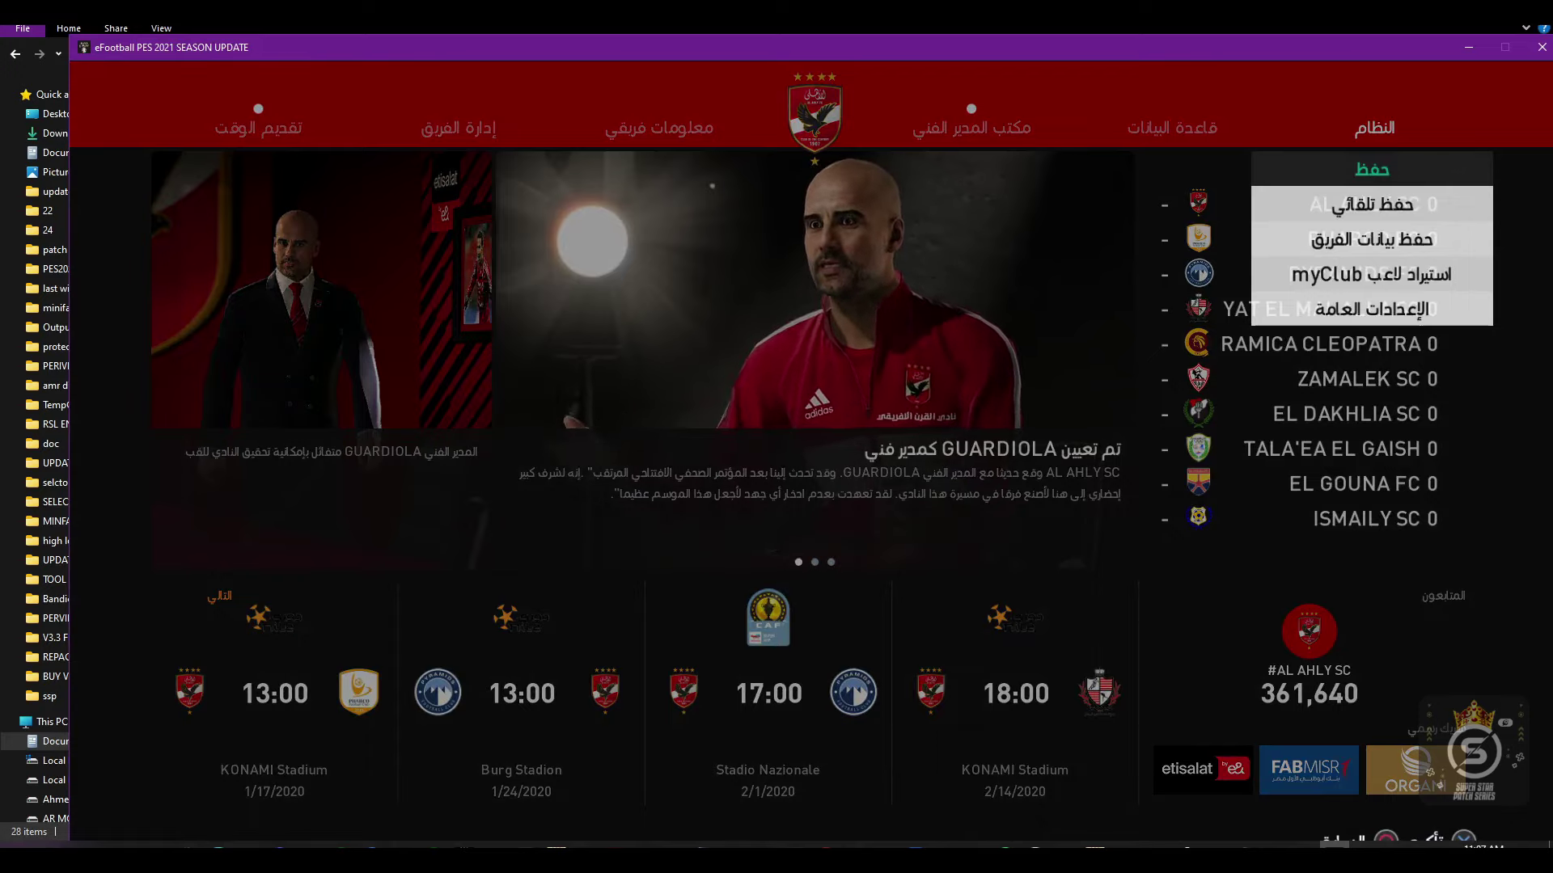
Save the career to slot 1, quit to the launcher, and switch to the Explorer save folder
{"action": "key", "text": "Return"}
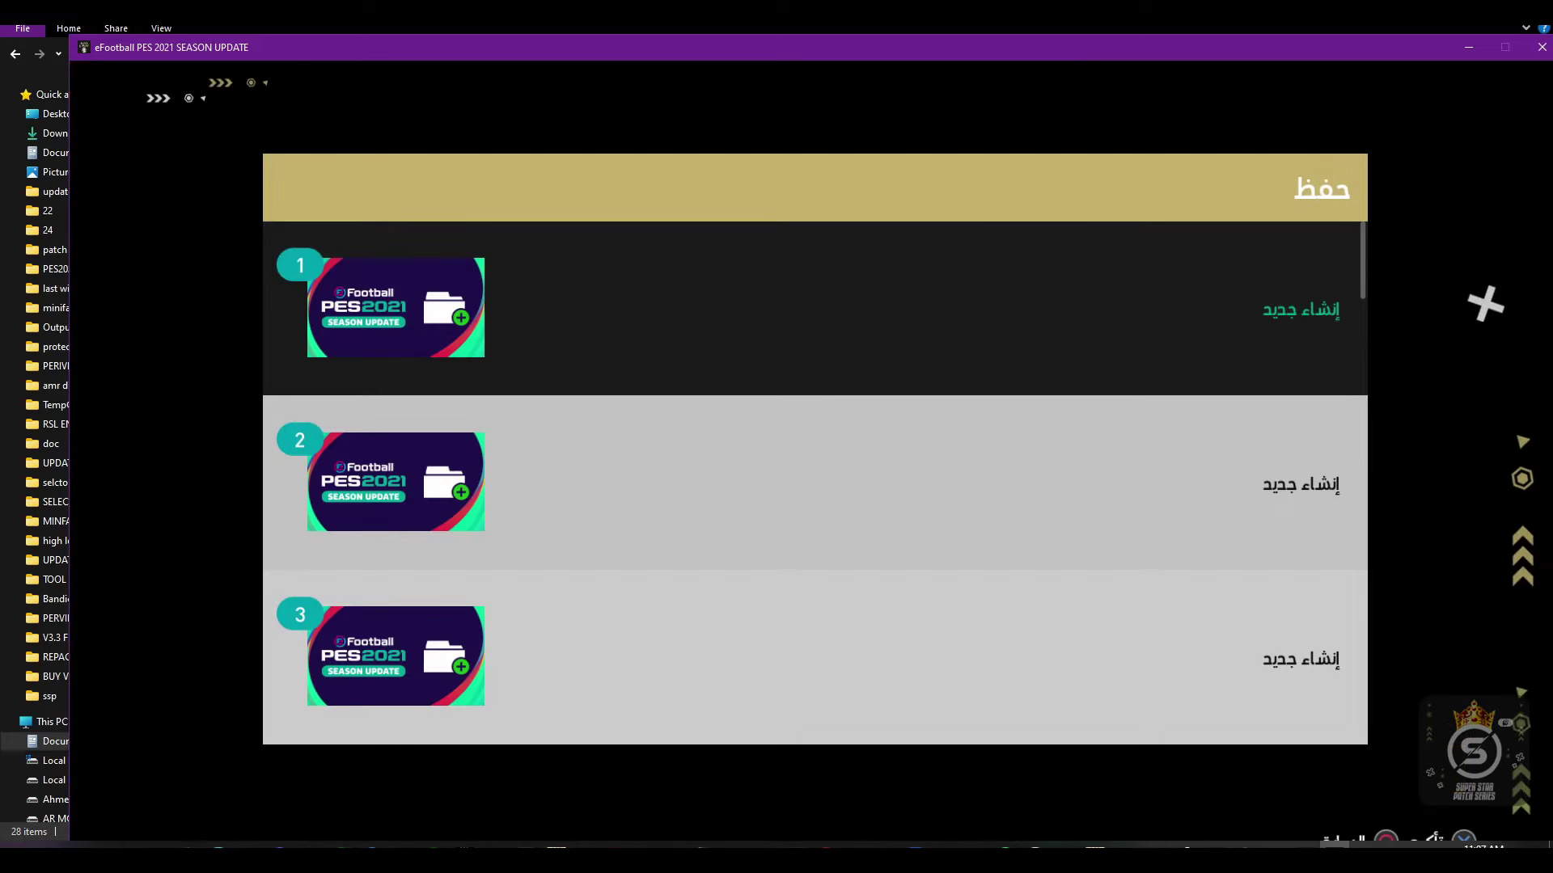
{"action": "key", "text": "Return"}
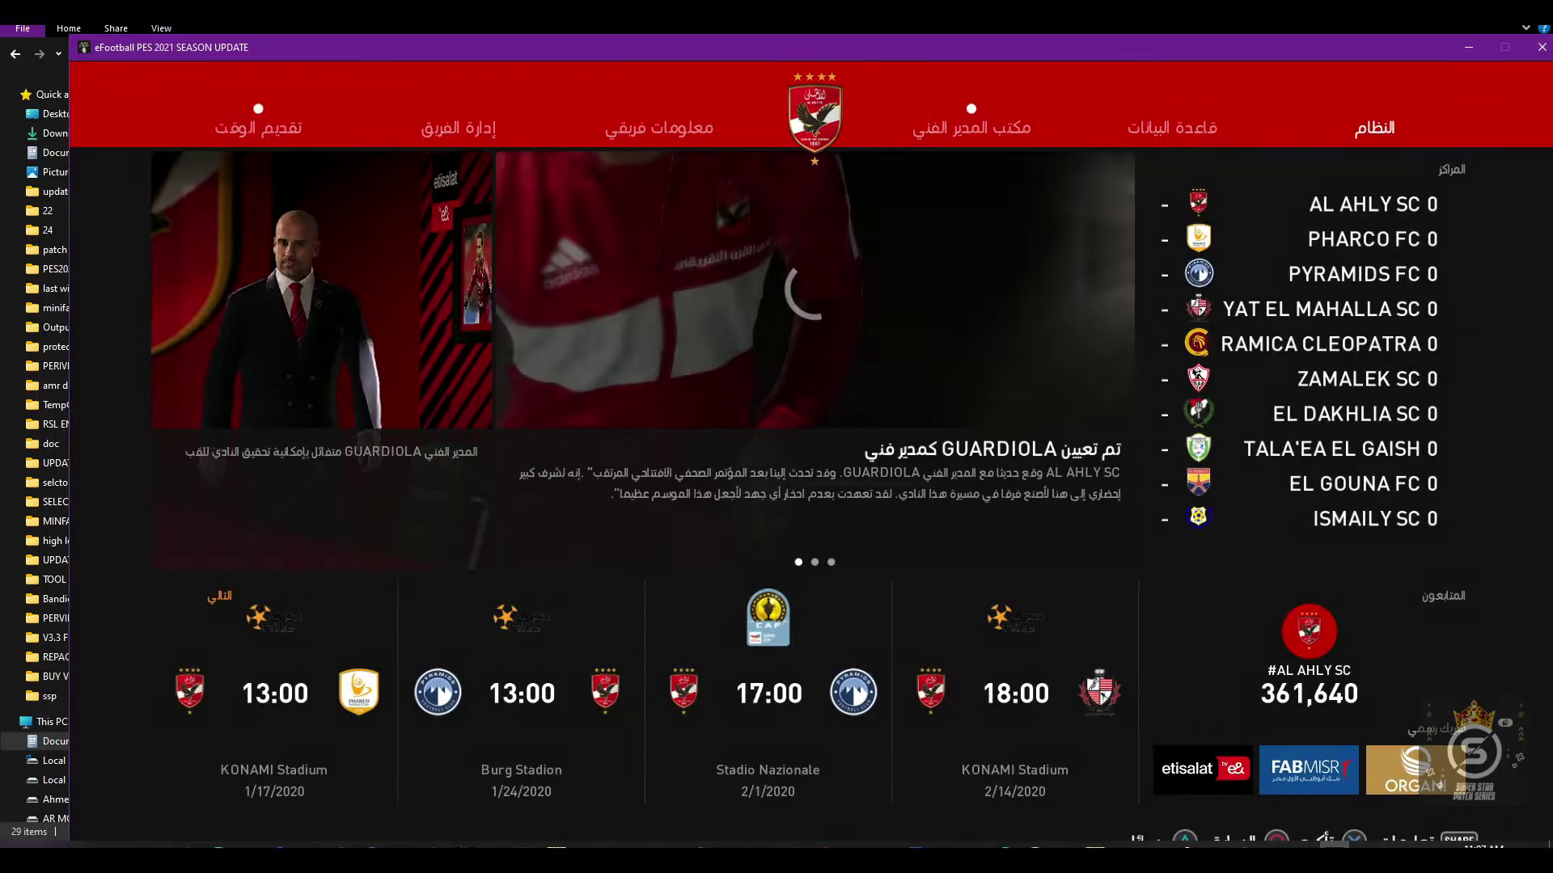
{"action": "key", "text": "Escape"}
{"action": "key", "text": "Return"}
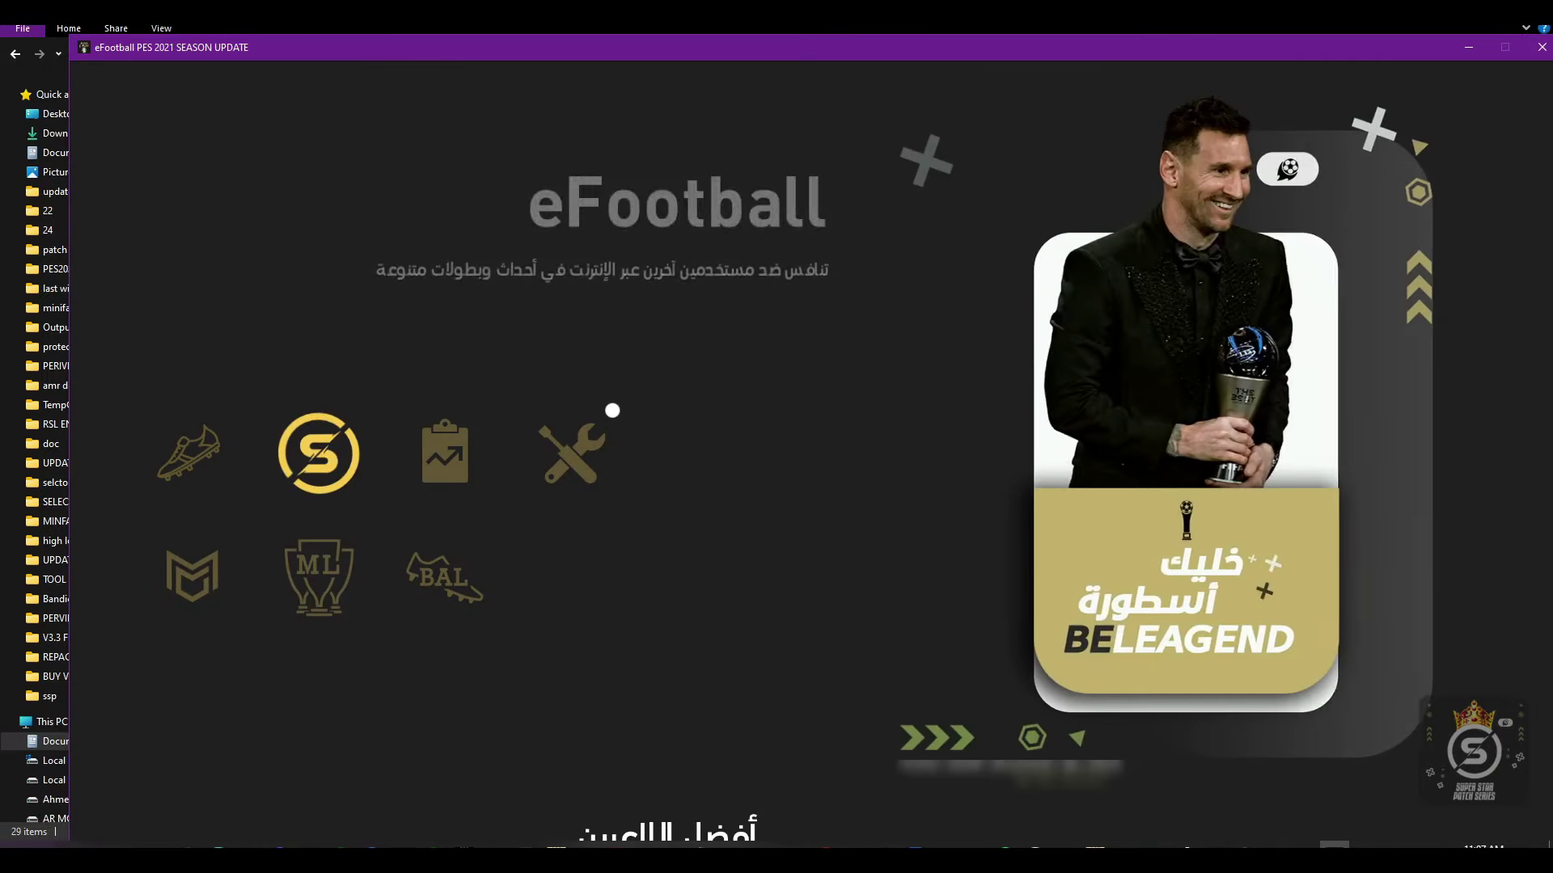
{"action": "key", "text": "Left"}
{"action": "key", "text": "alt+Tab"}
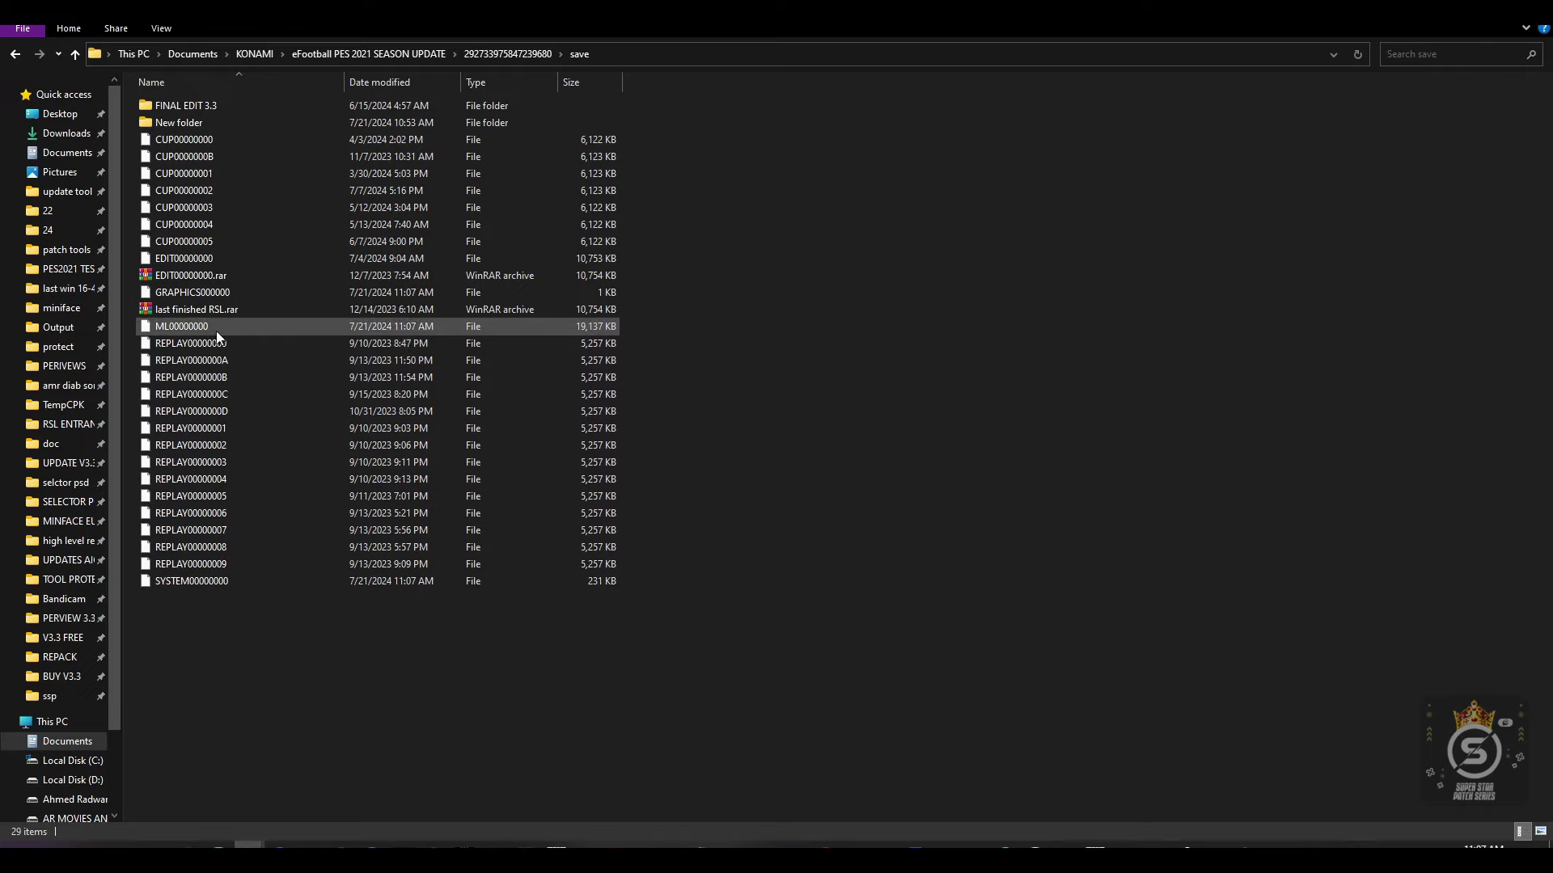
Point out the ML00000000 save file (19,137 KB) in the KONAMI save folder
{"action": "left_click", "coordinate": [187, 330]}
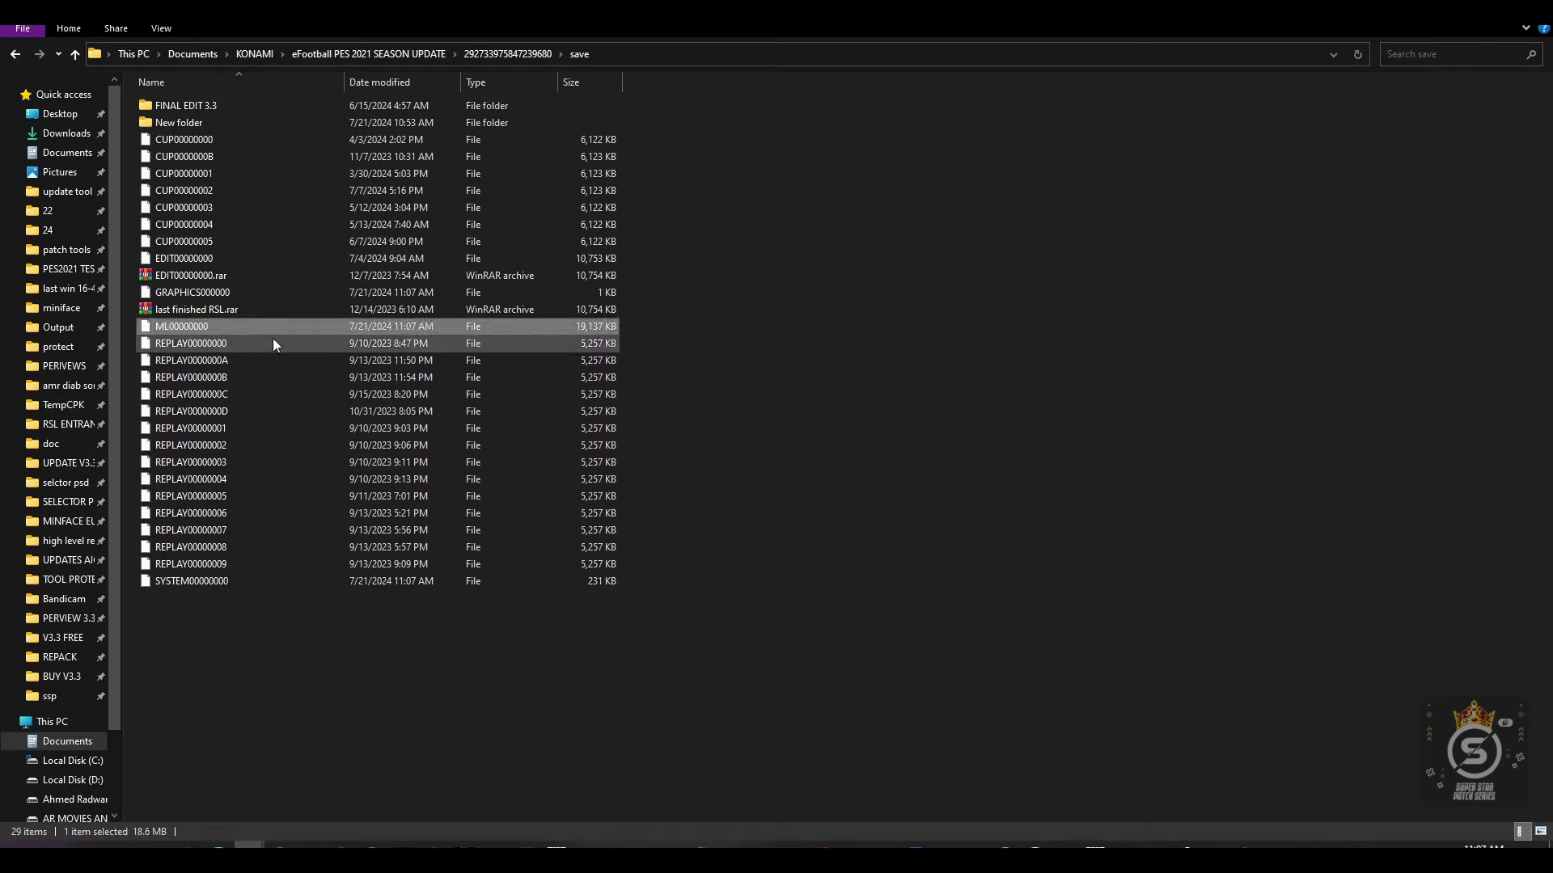
{"action": "left_click", "coordinate": [728, 309]}
{"action": "left_click", "coordinate": [203, 332]}
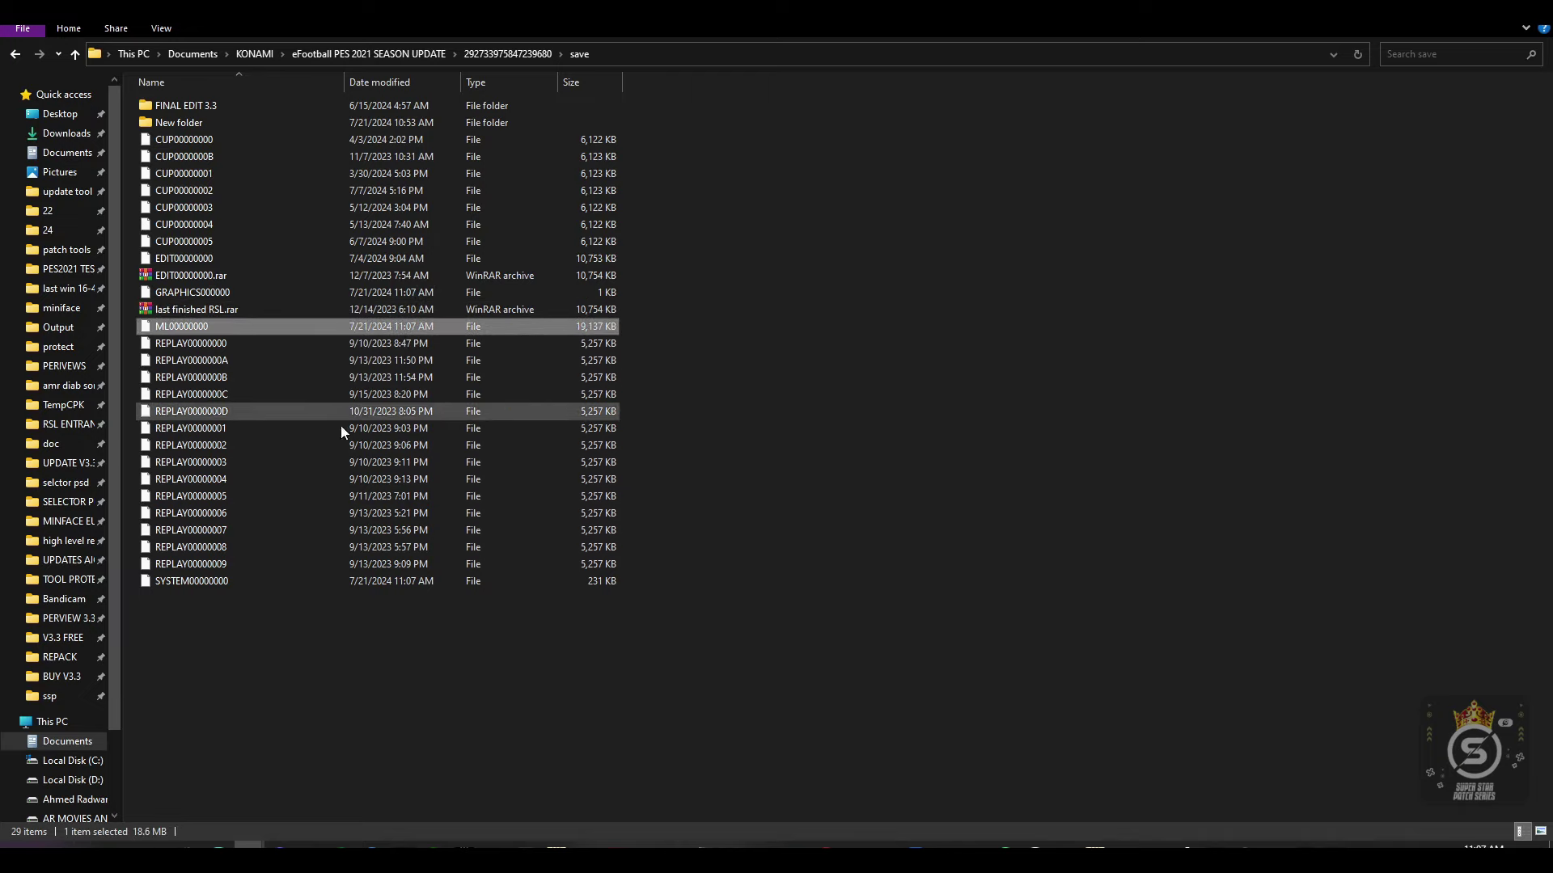
{"action": "left_click", "coordinate": [731, 377]}
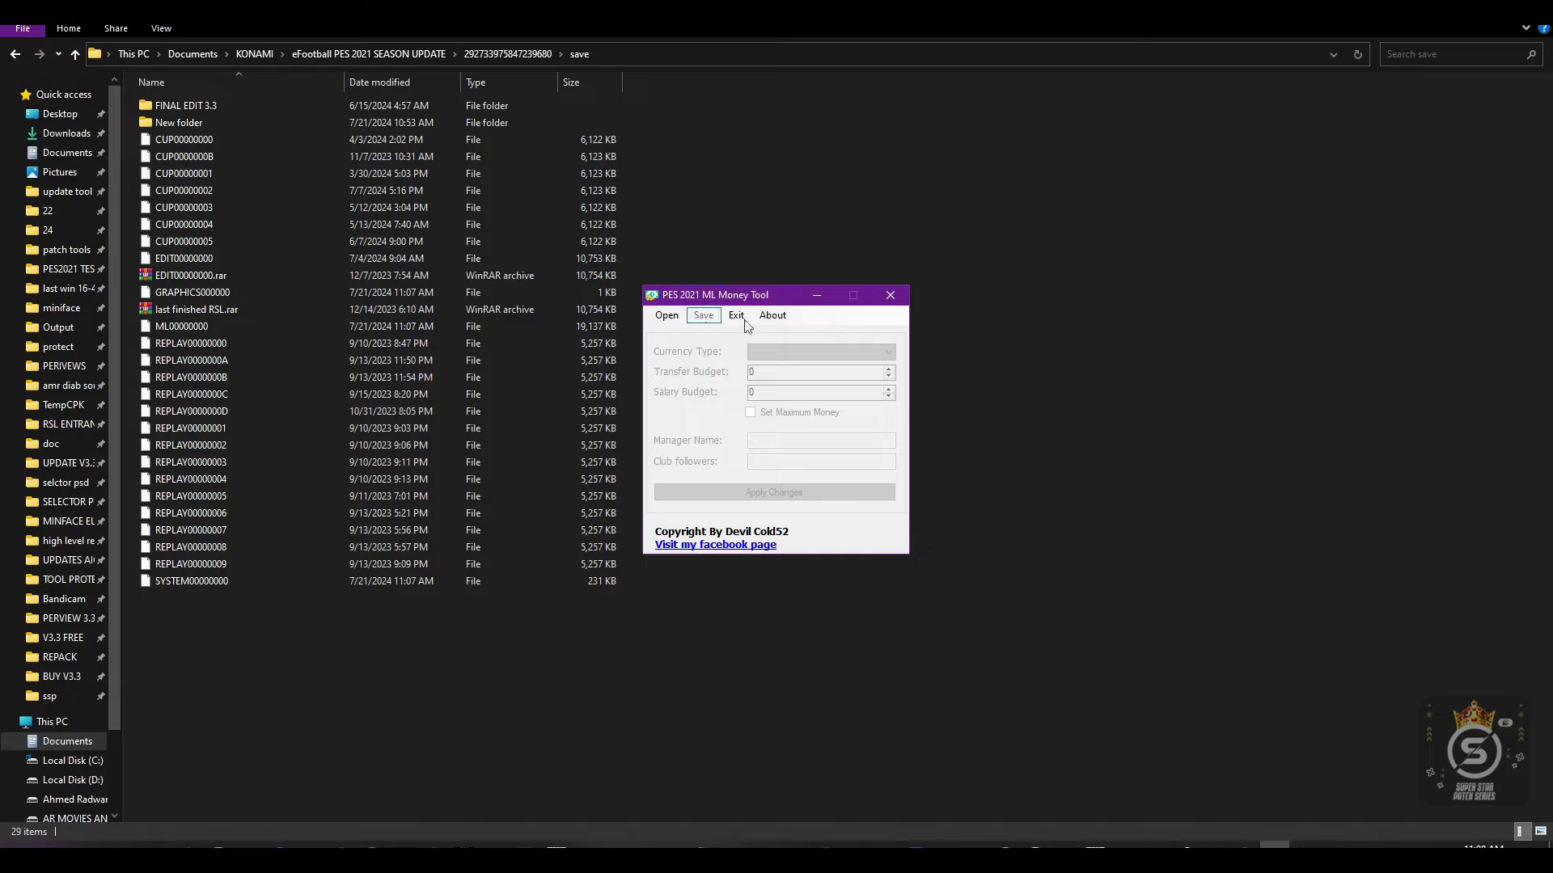
Restart the PES 2021 ML Money Tool from its FOR SSP folder and open its file picker
{"action": "left_click", "coordinate": [889, 296]}
{"action": "key", "text": "alt+Tab"}
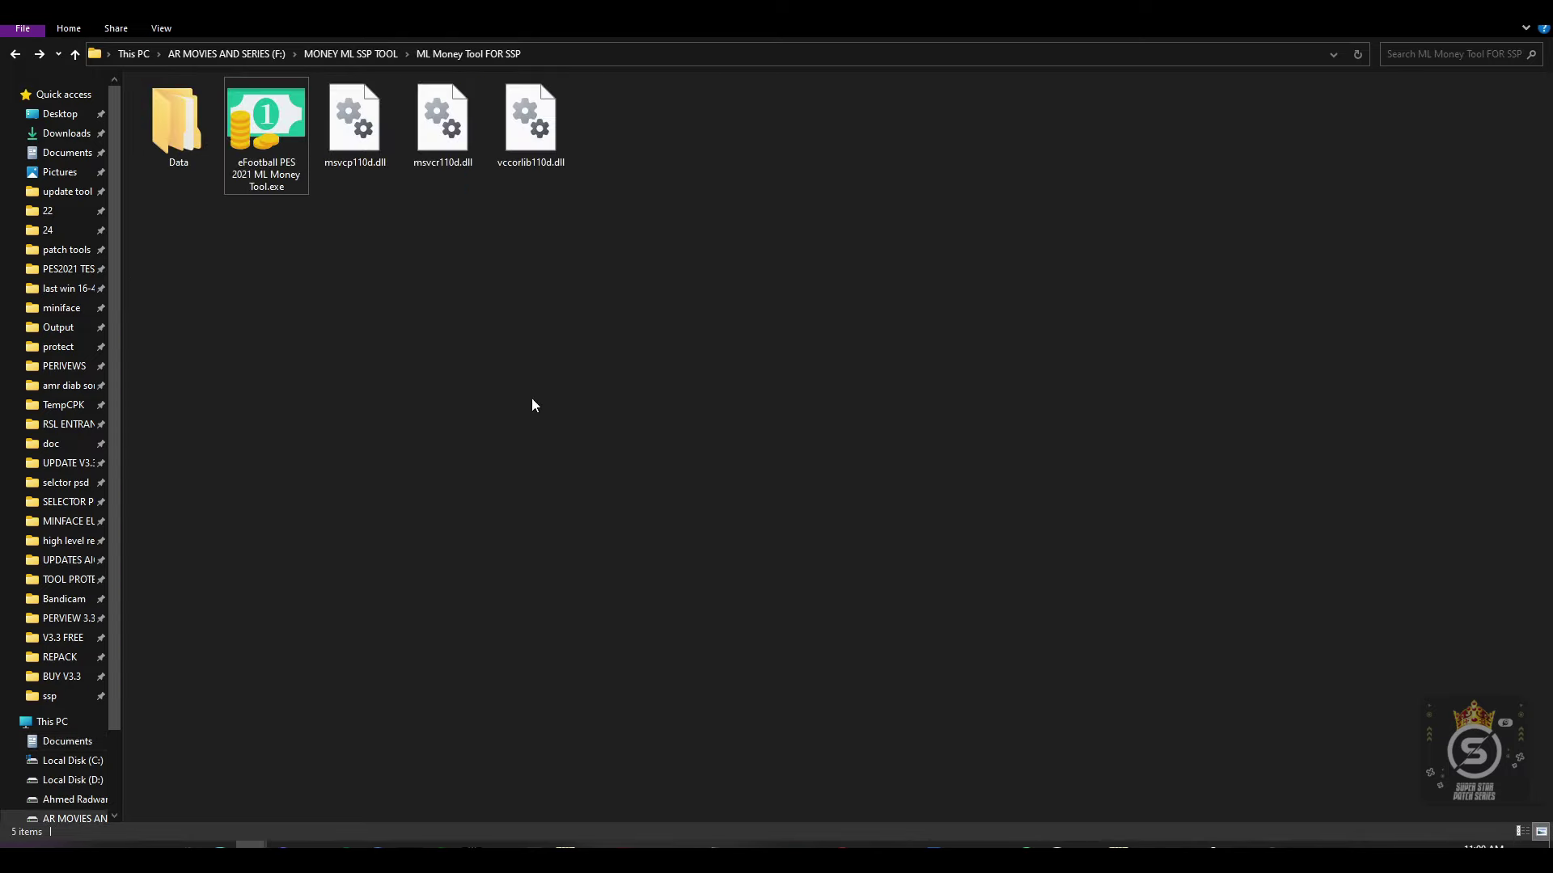
{"action": "double_click", "coordinate": [281, 177]}
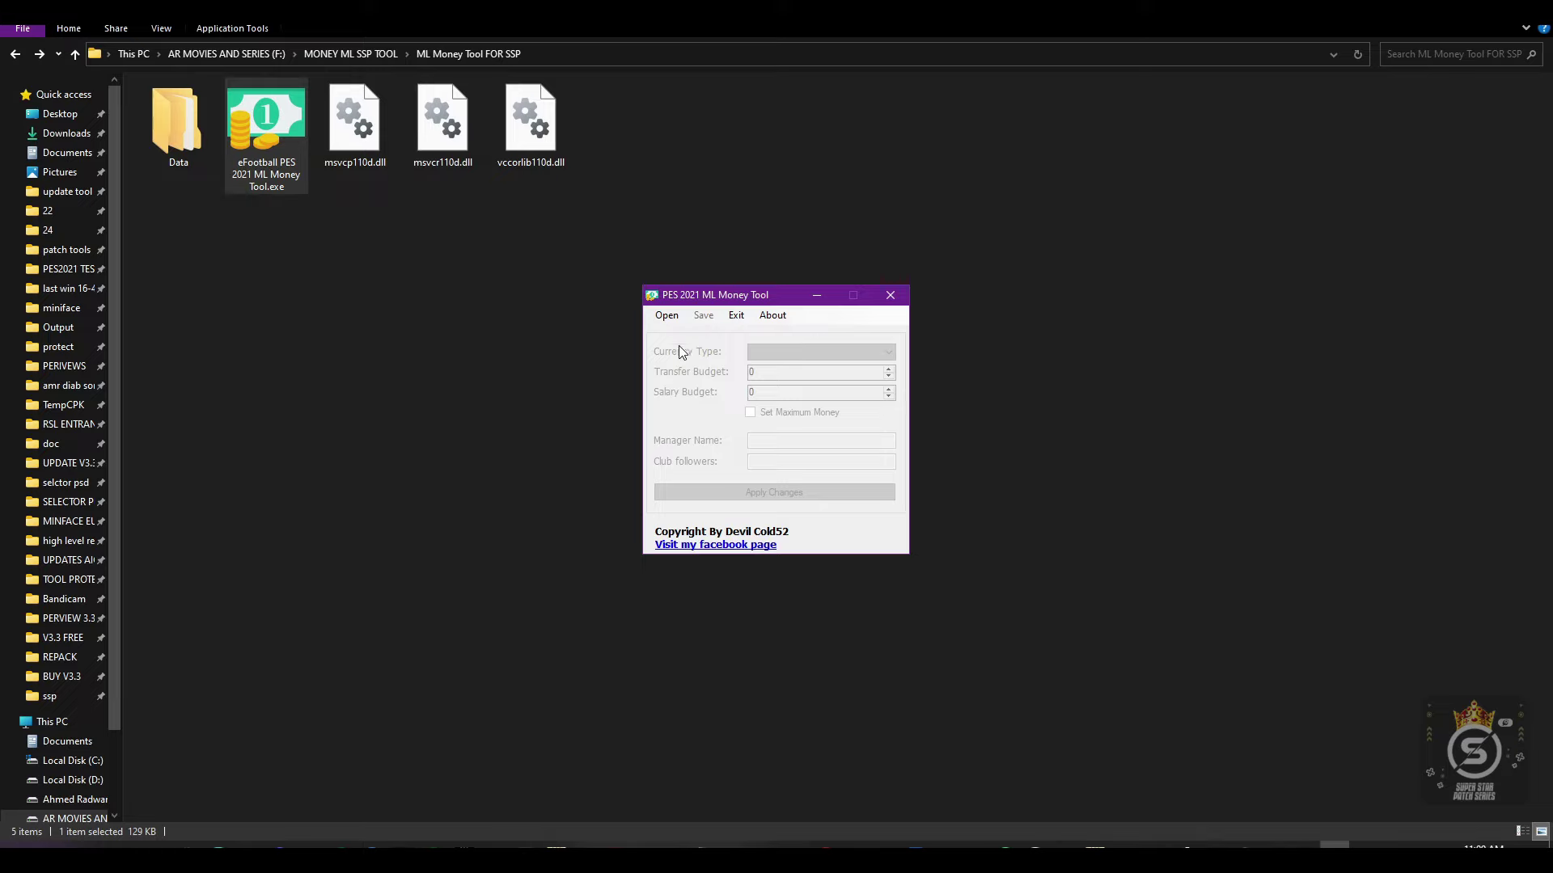
{"action": "left_click", "coordinate": [666, 316]}
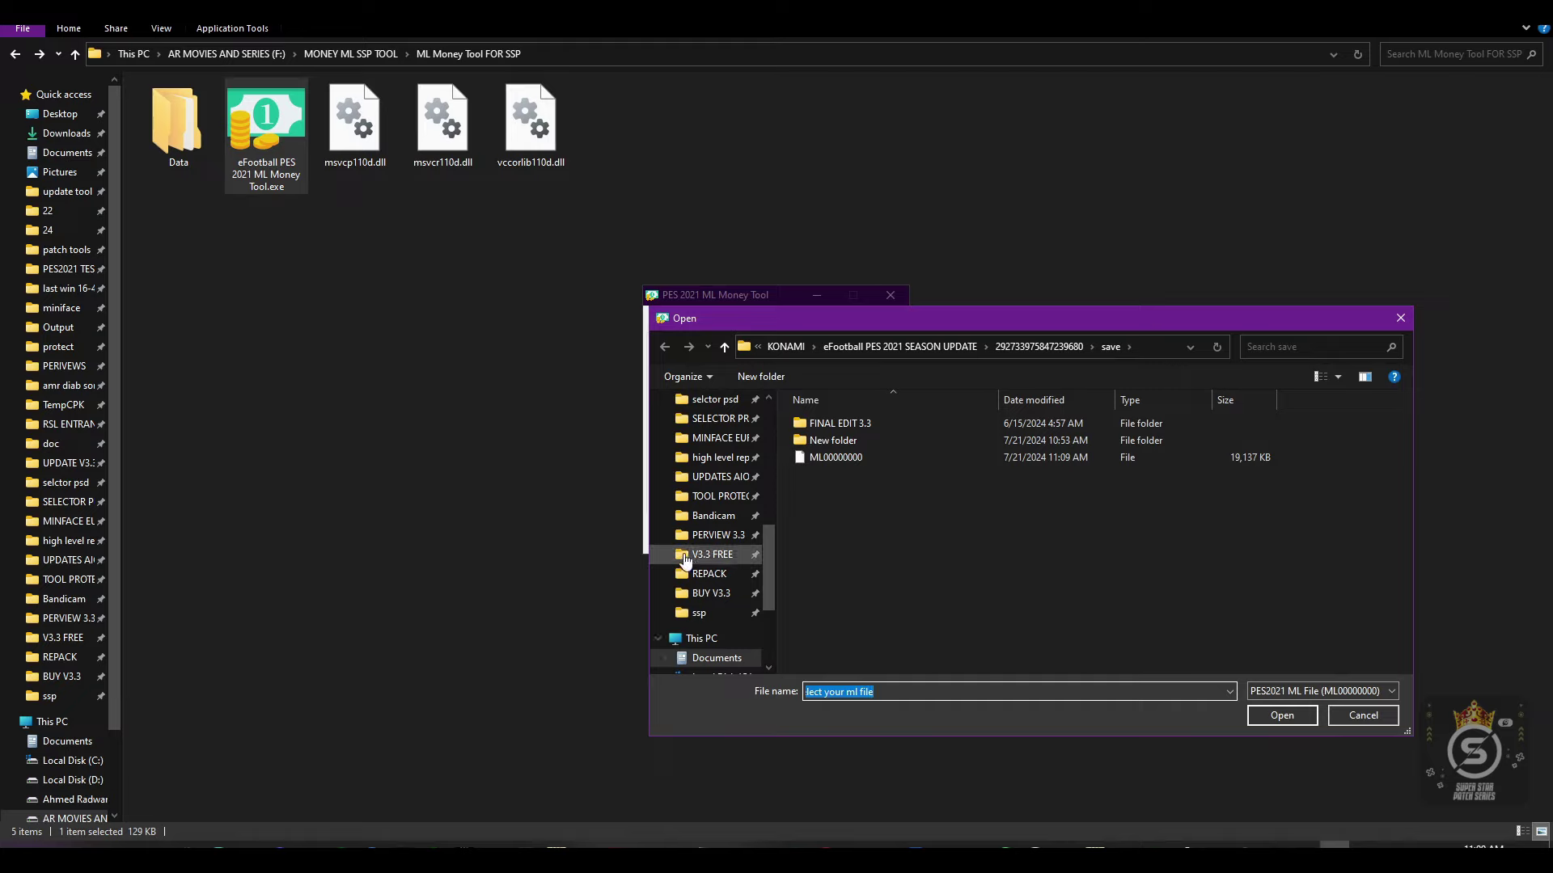
Browse Documents > KONAMI > eFootball PES 2021 SEASON UPDATE > user ID > save, then bring the game forward
{"action": "scroll", "coordinate": [687, 533], "scroll_direction": "up", "scroll_amount": 7}
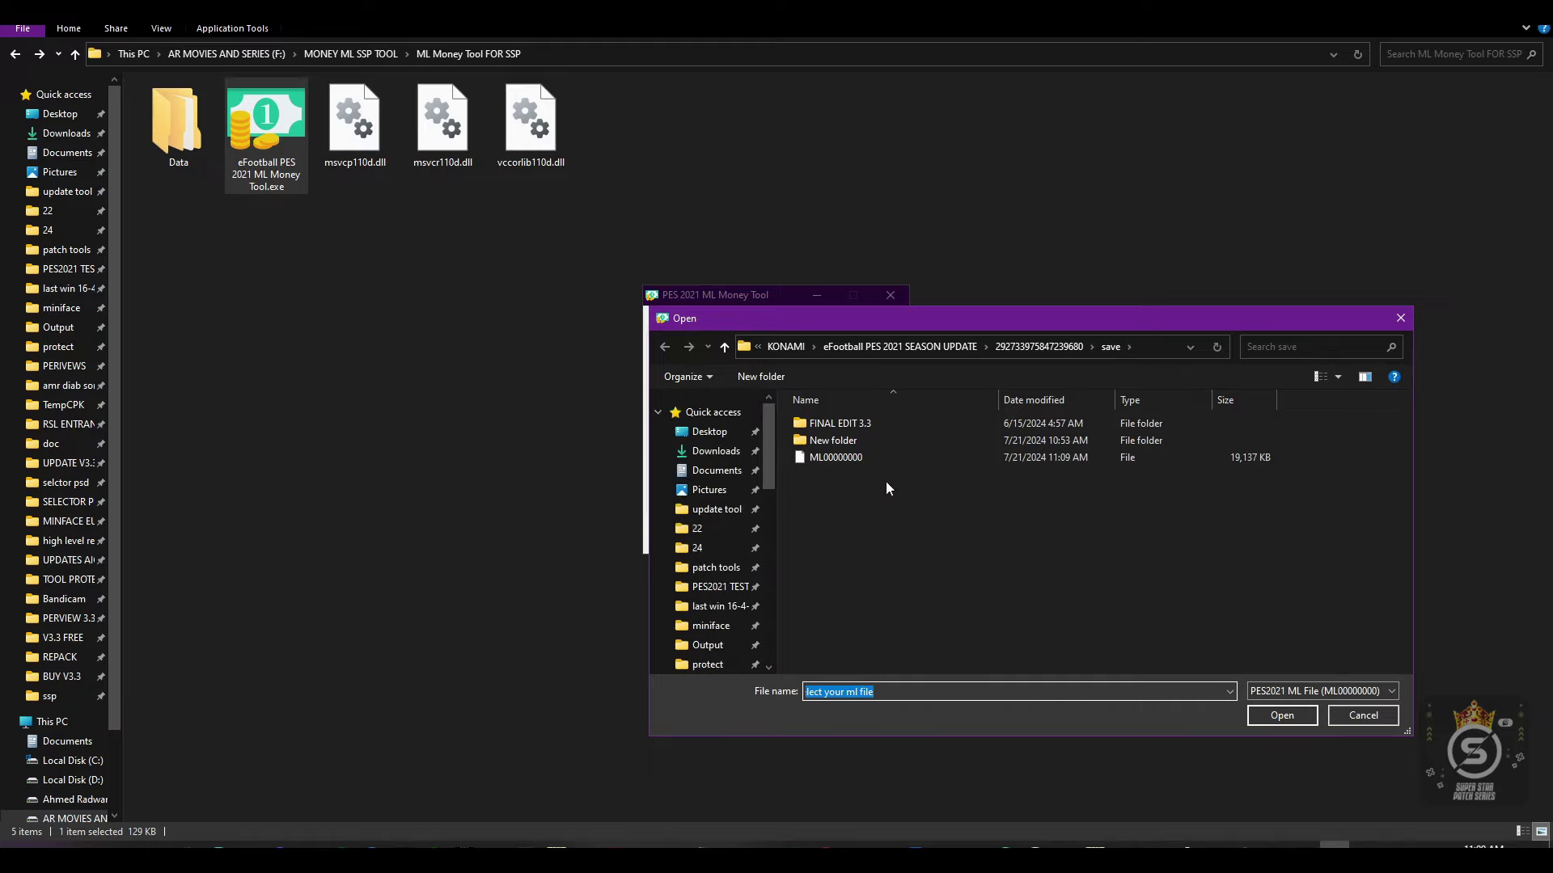
{"action": "left_click", "coordinate": [717, 471]}
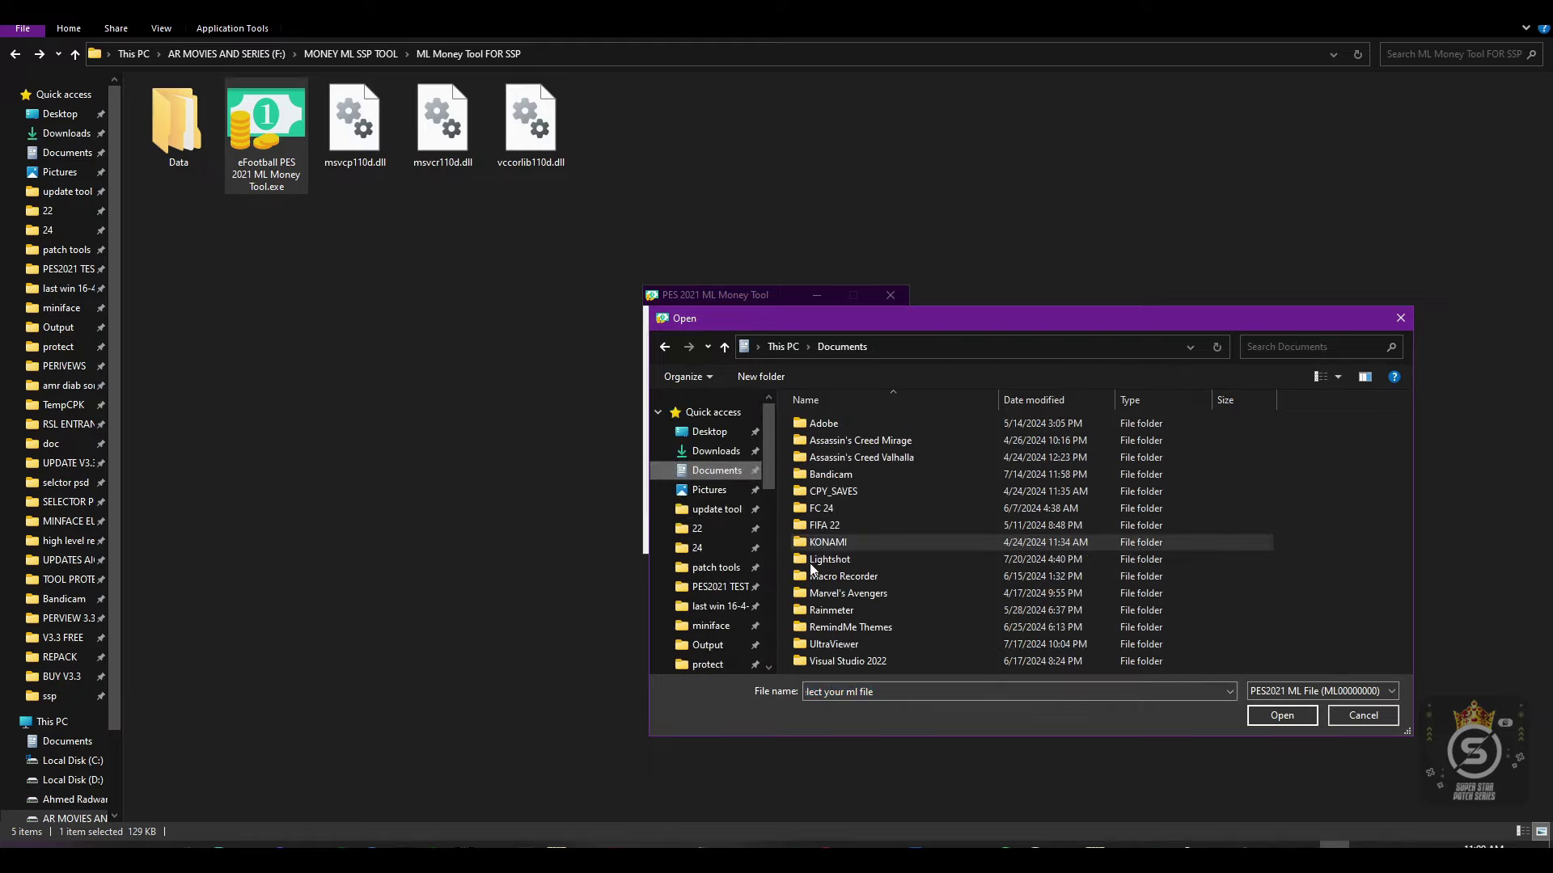
{"action": "double_click", "coordinate": [836, 546]}
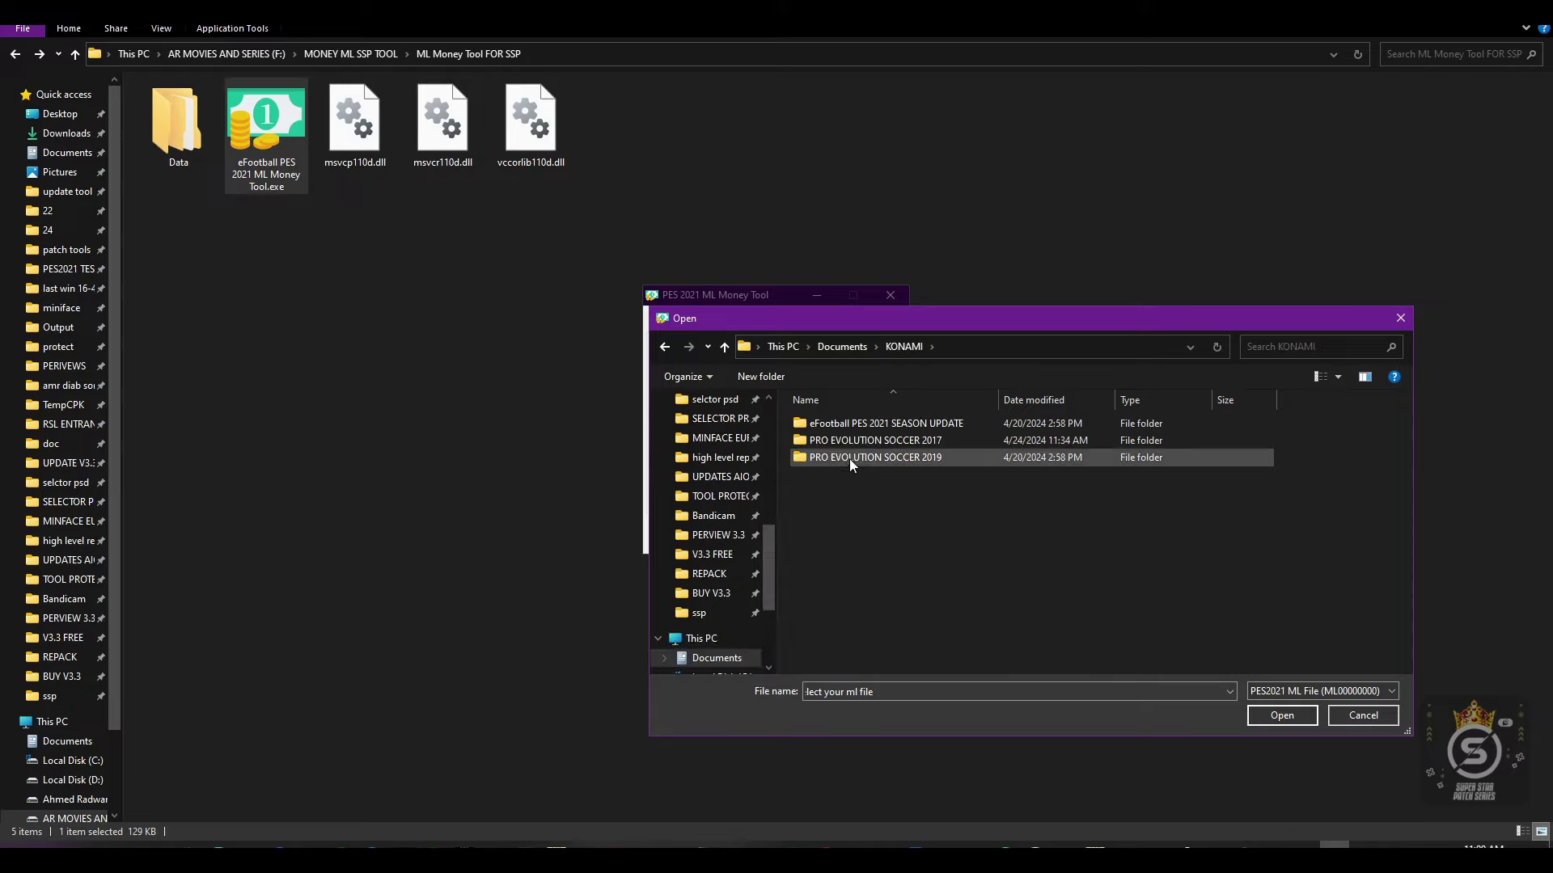
{"action": "double_click", "coordinate": [870, 427]}
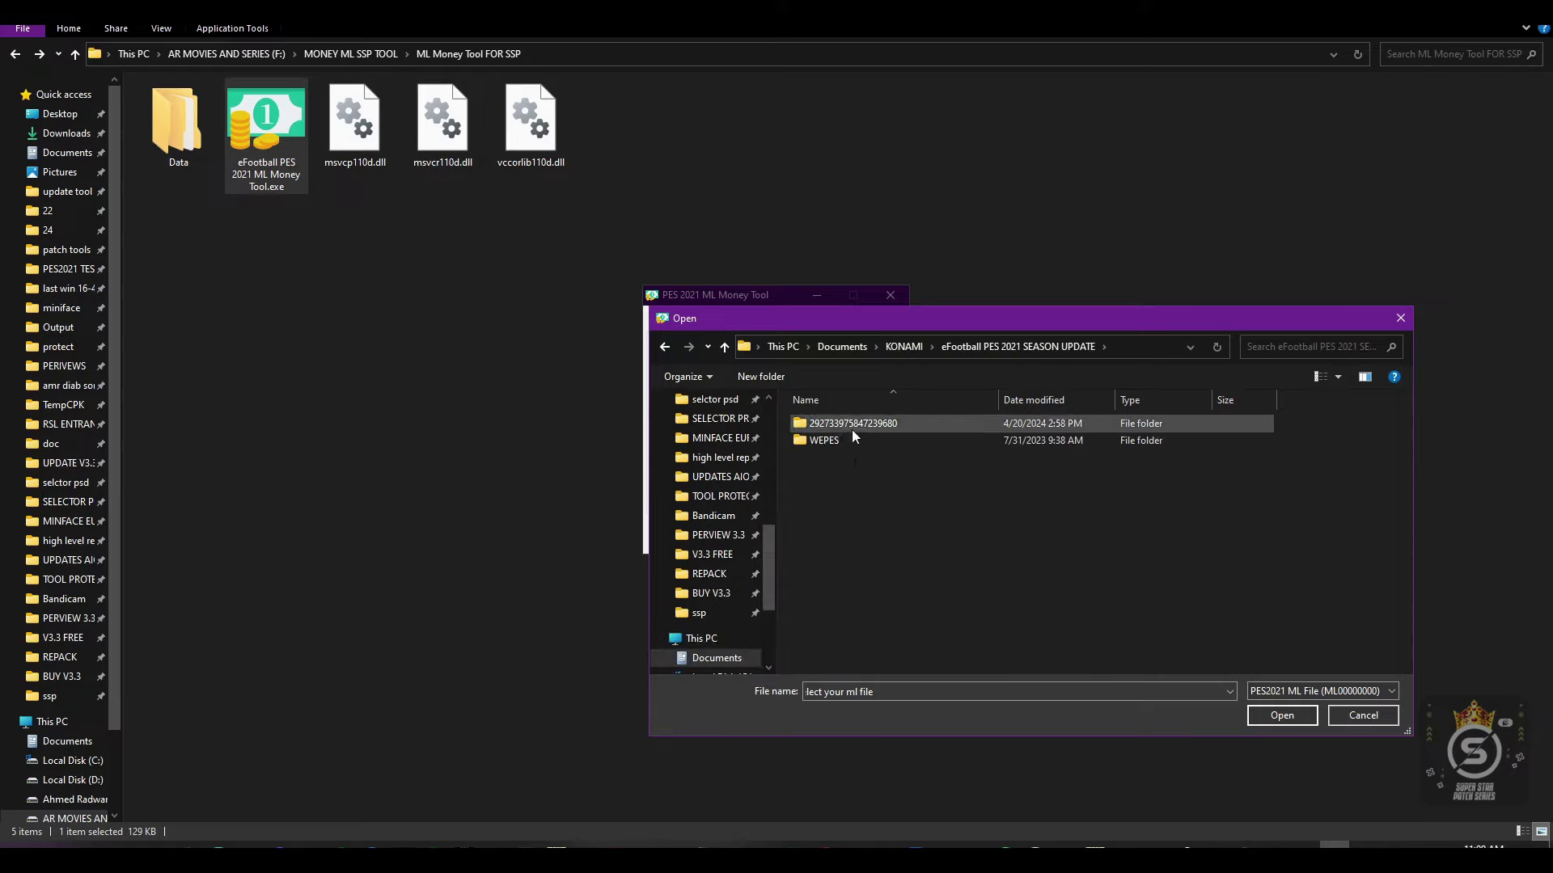
{"action": "double_click", "coordinate": [852, 427]}
{"action": "double_click", "coordinate": [850, 427]}
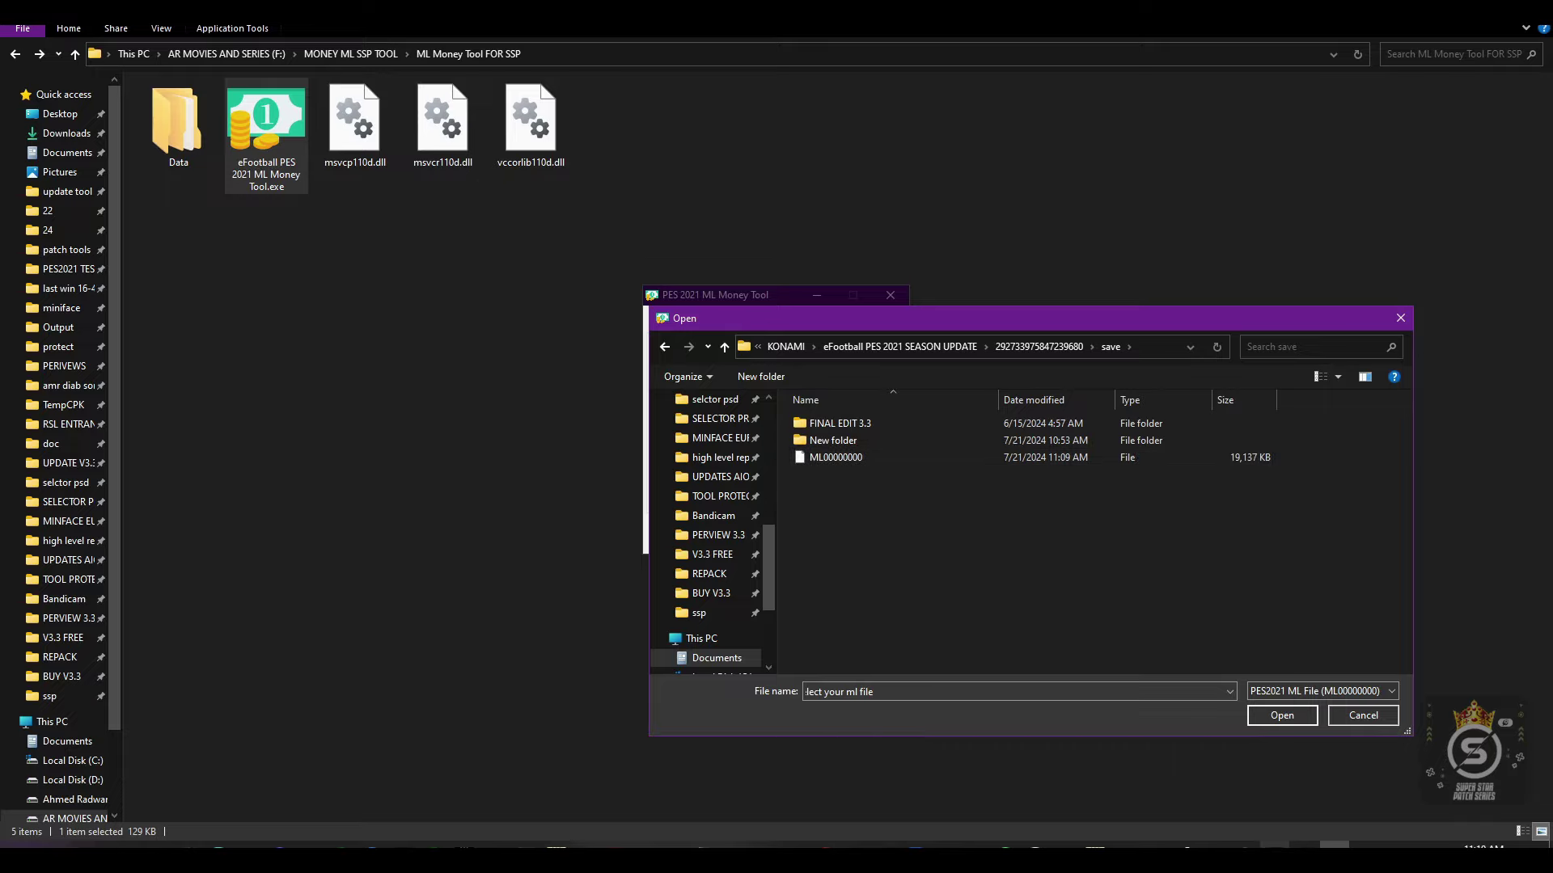
{"action": "left_click", "coordinate": [1305, 846]}
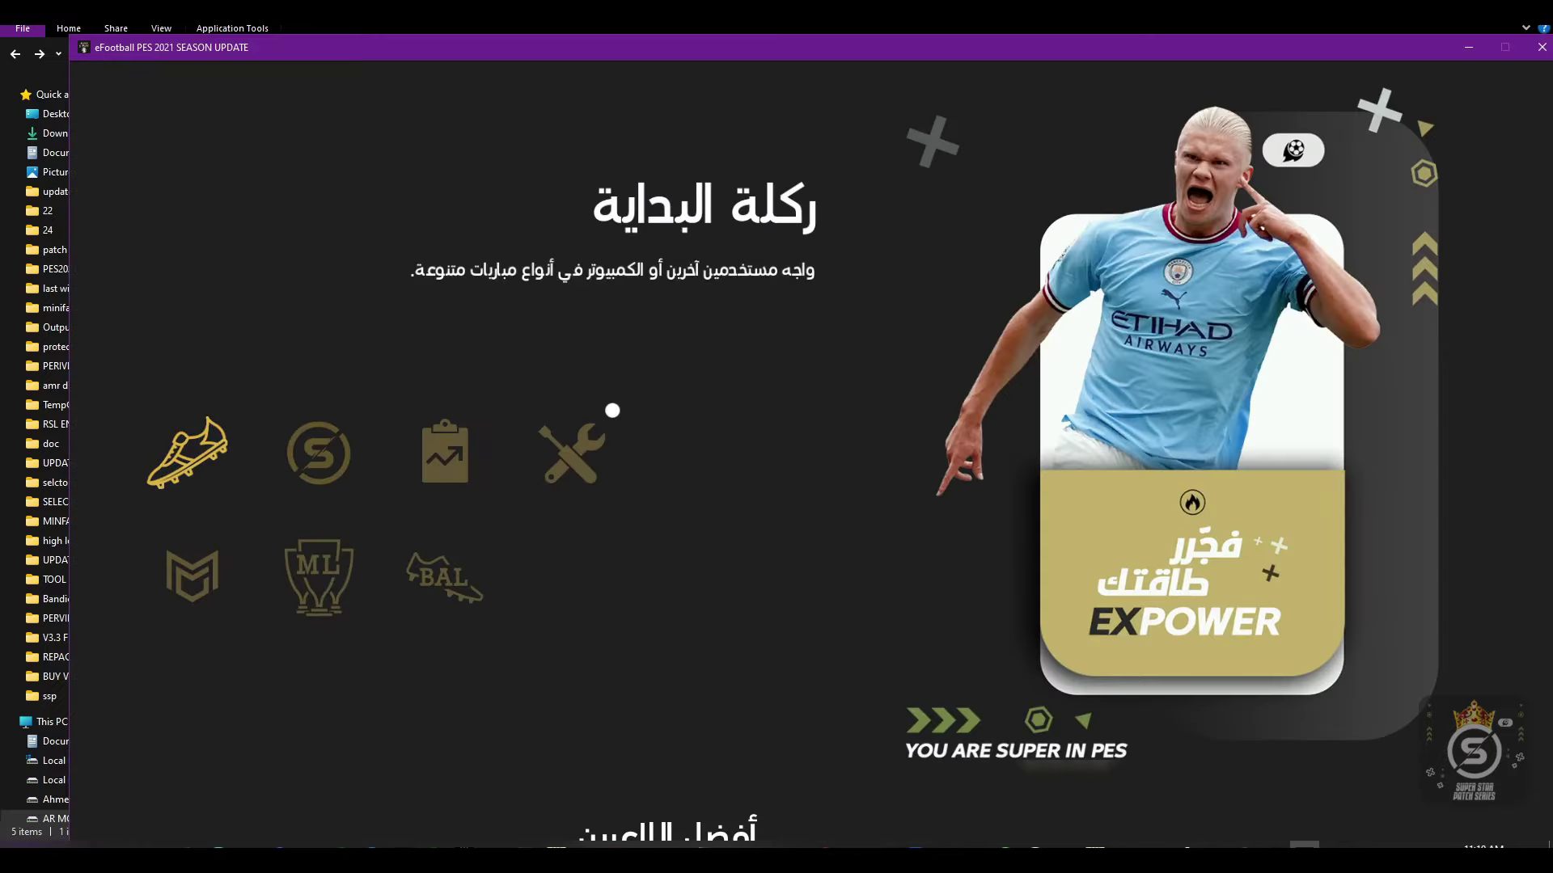
Go to the Master League Load screen from the main menu
{"action": "key", "text": "Right"}
{"action": "key", "text": "Down"}
{"action": "key", "text": "Return"}
{"action": "key", "text": "Down"}
{"action": "key", "text": "Down"}
{"action": "key", "text": "Return"}
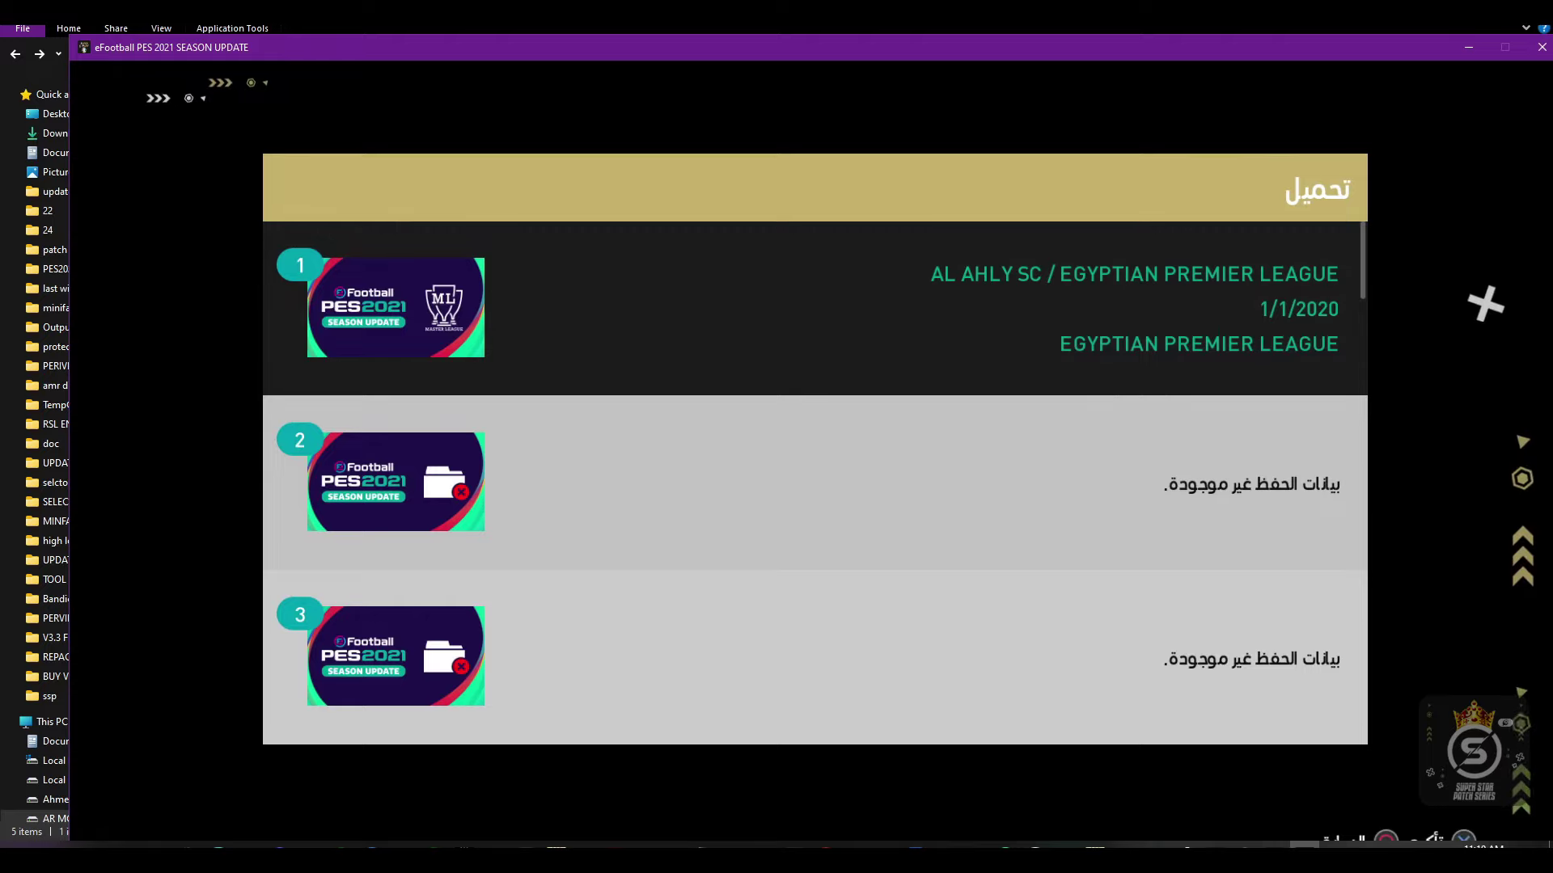
Check the other save slots and return to the Al Ahly SC save in slot 1
{"action": "key", "text": "Down"}
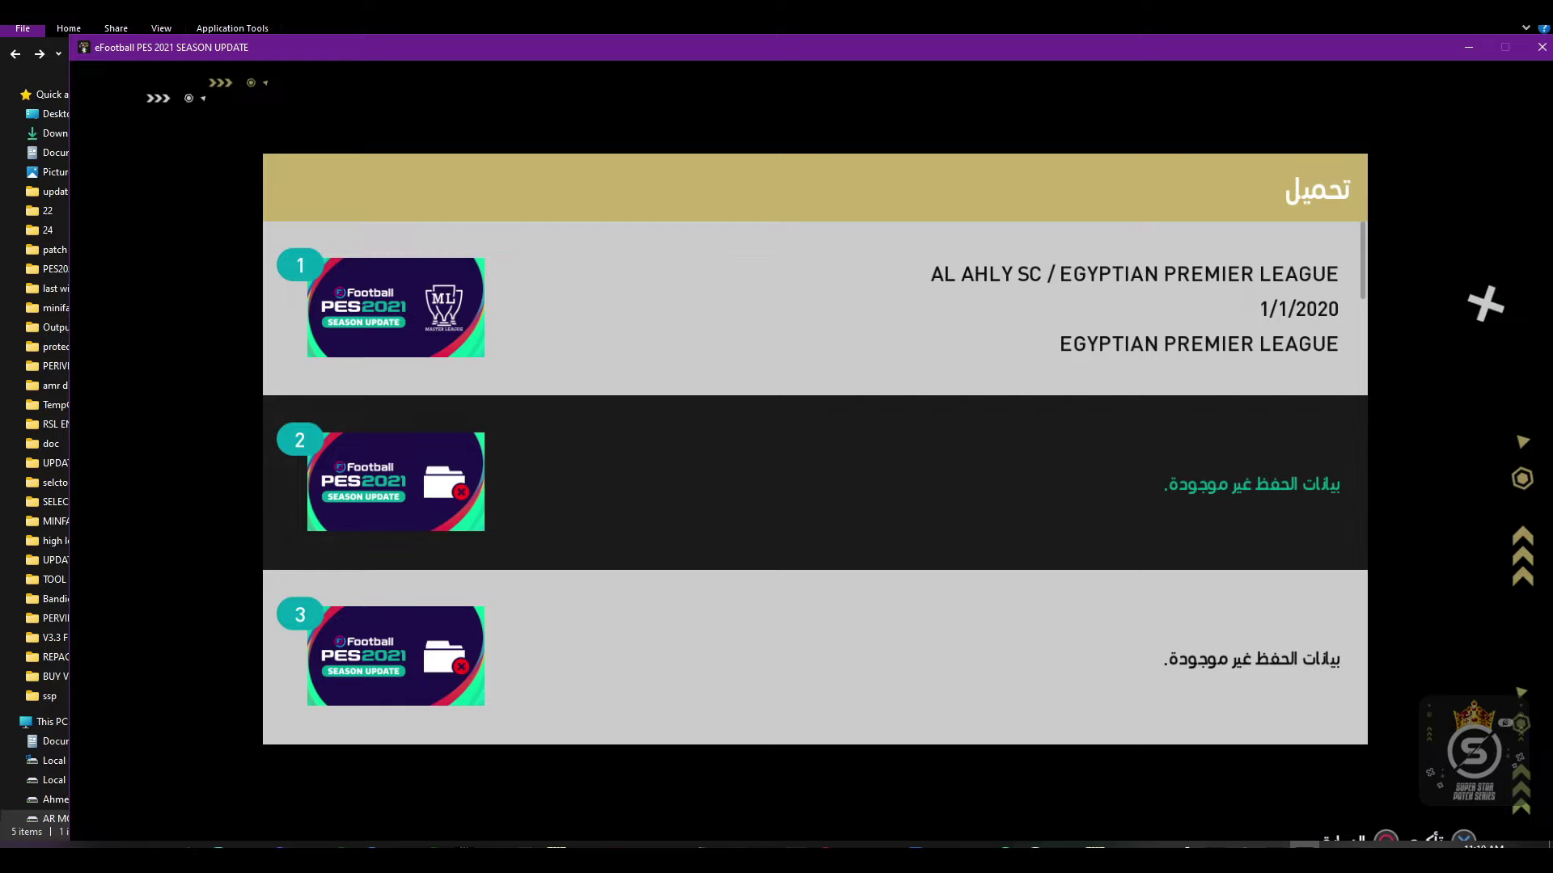
{"action": "key", "text": "Down"}
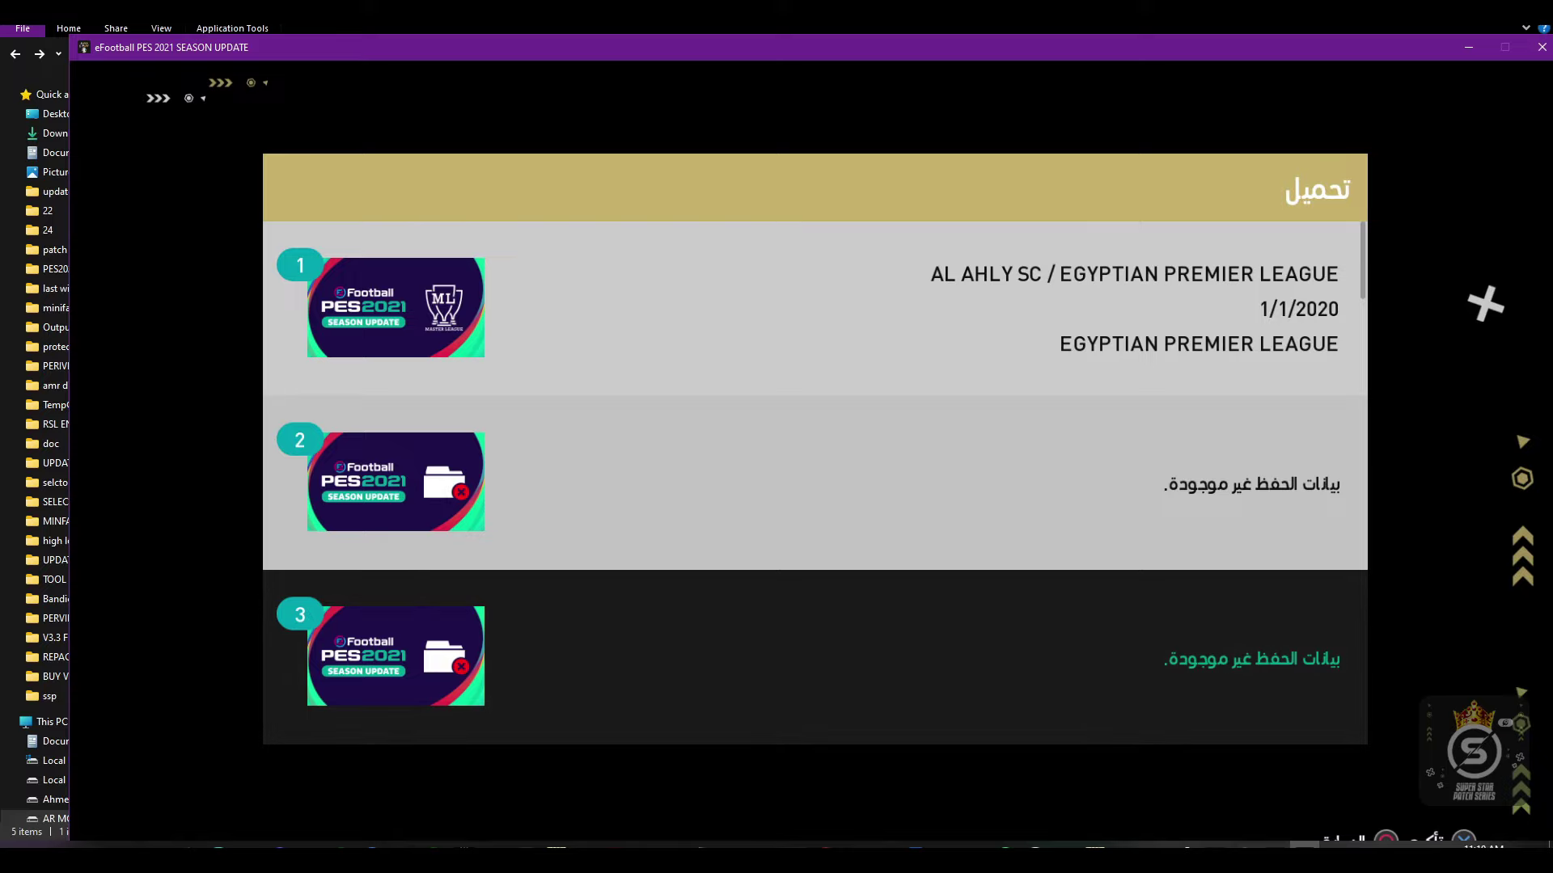
{"action": "key", "text": "Up"}
{"action": "key", "text": "Up"}
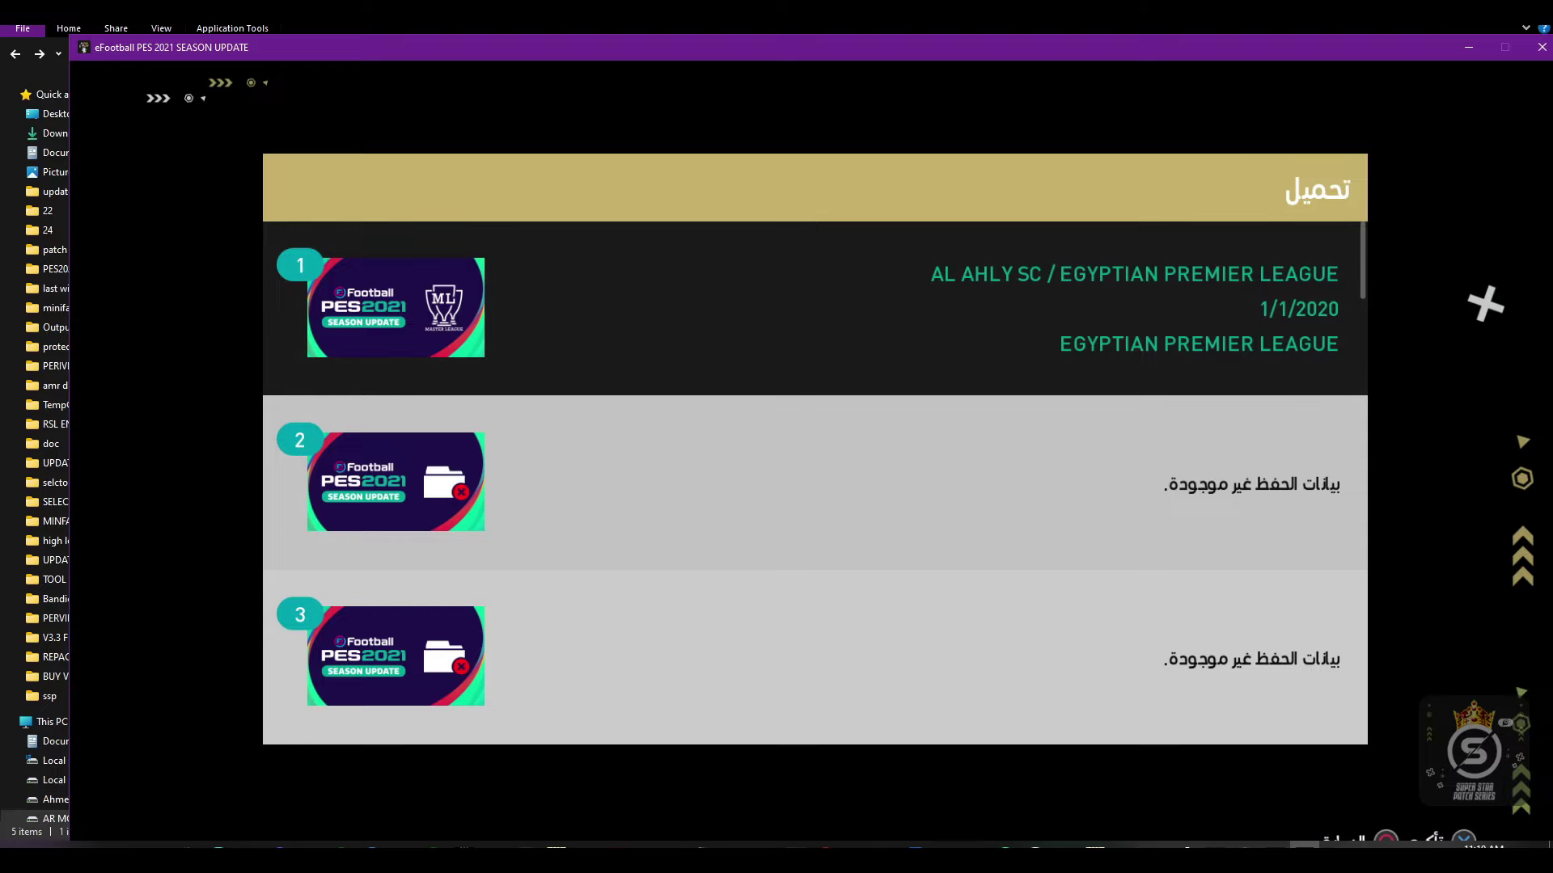
{"action": "key", "text": "Down"}
{"action": "key", "text": "Down"}
{"action": "key", "text": "Up"}
{"action": "key", "text": "Up"}
Switch between the game and the Money Tool, leaving the file picker in front
{"action": "key", "text": "alt+Tab"}
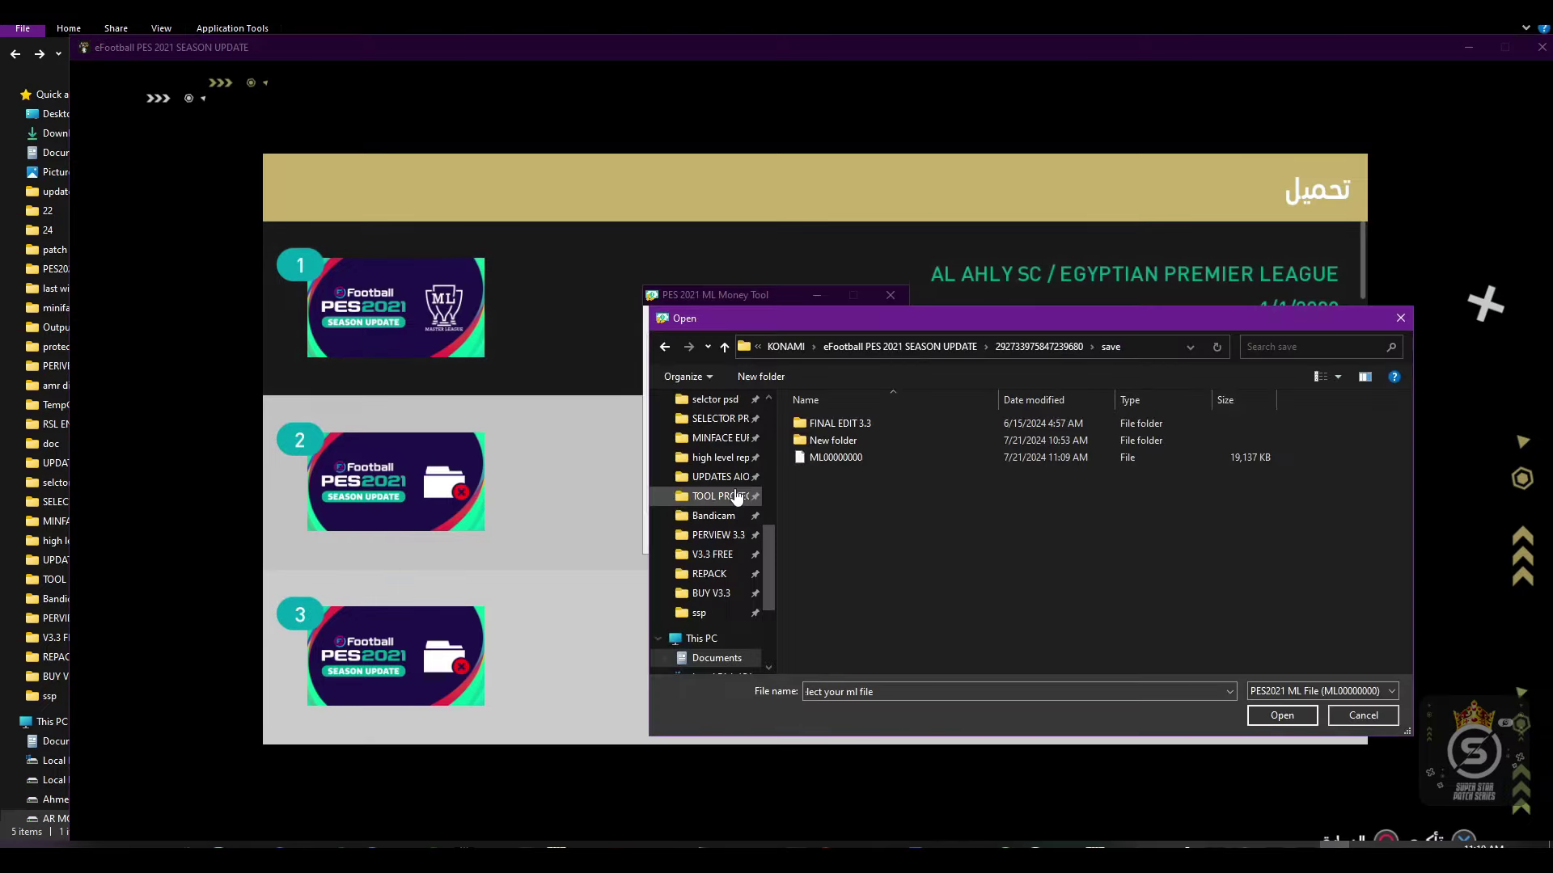
{"action": "double_click", "coordinate": [851, 459]}
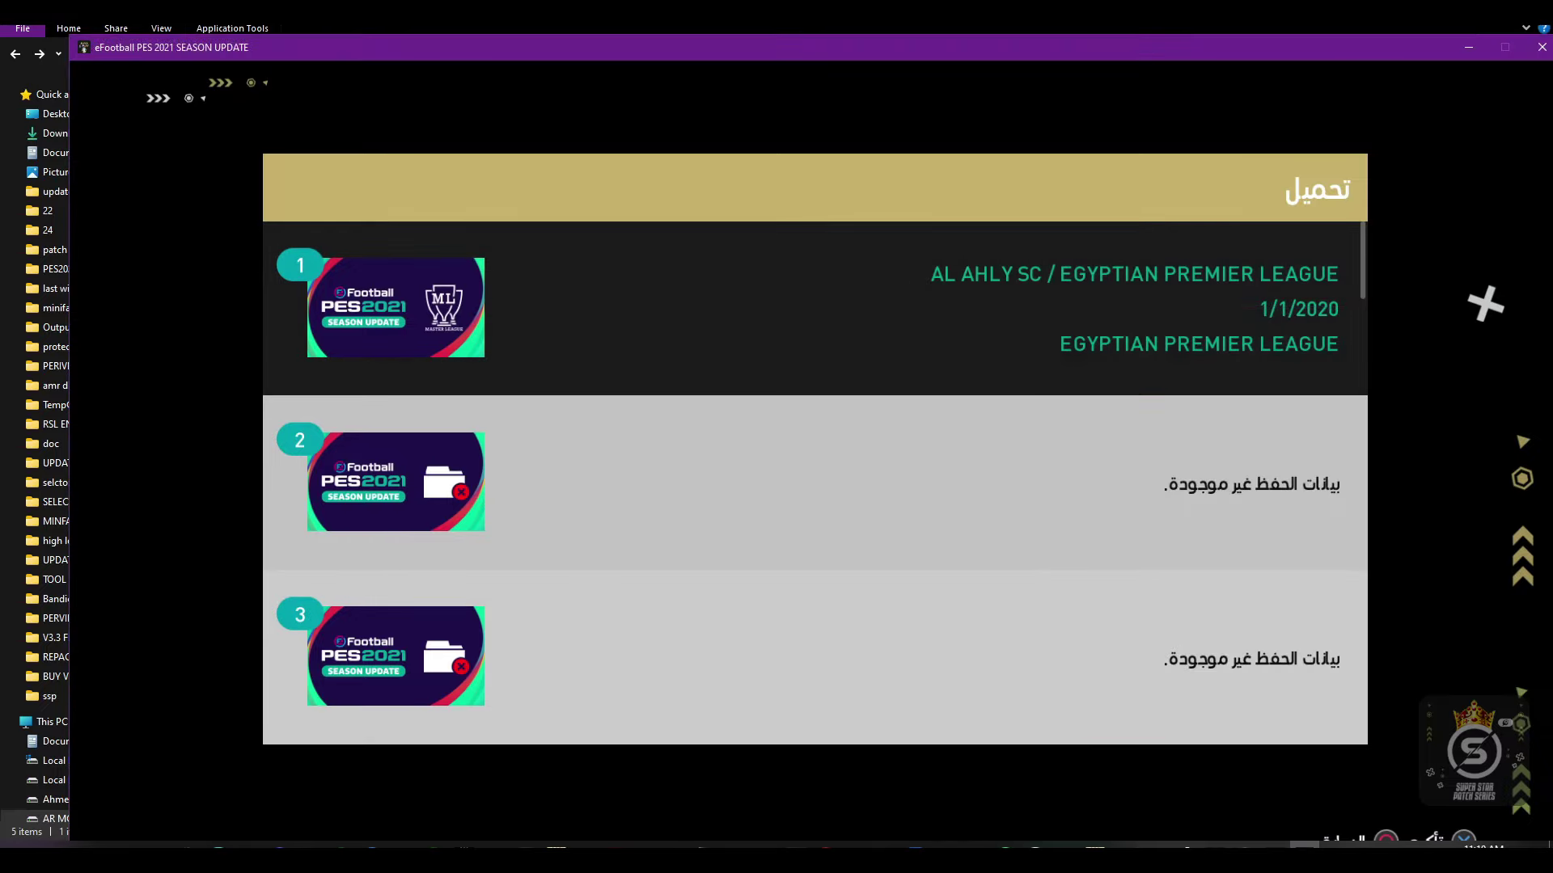
{"action": "key", "text": "Down"}
{"action": "key", "text": "Down"}
{"action": "key", "text": "Down"}
{"action": "key", "text": "alt+Tab"}
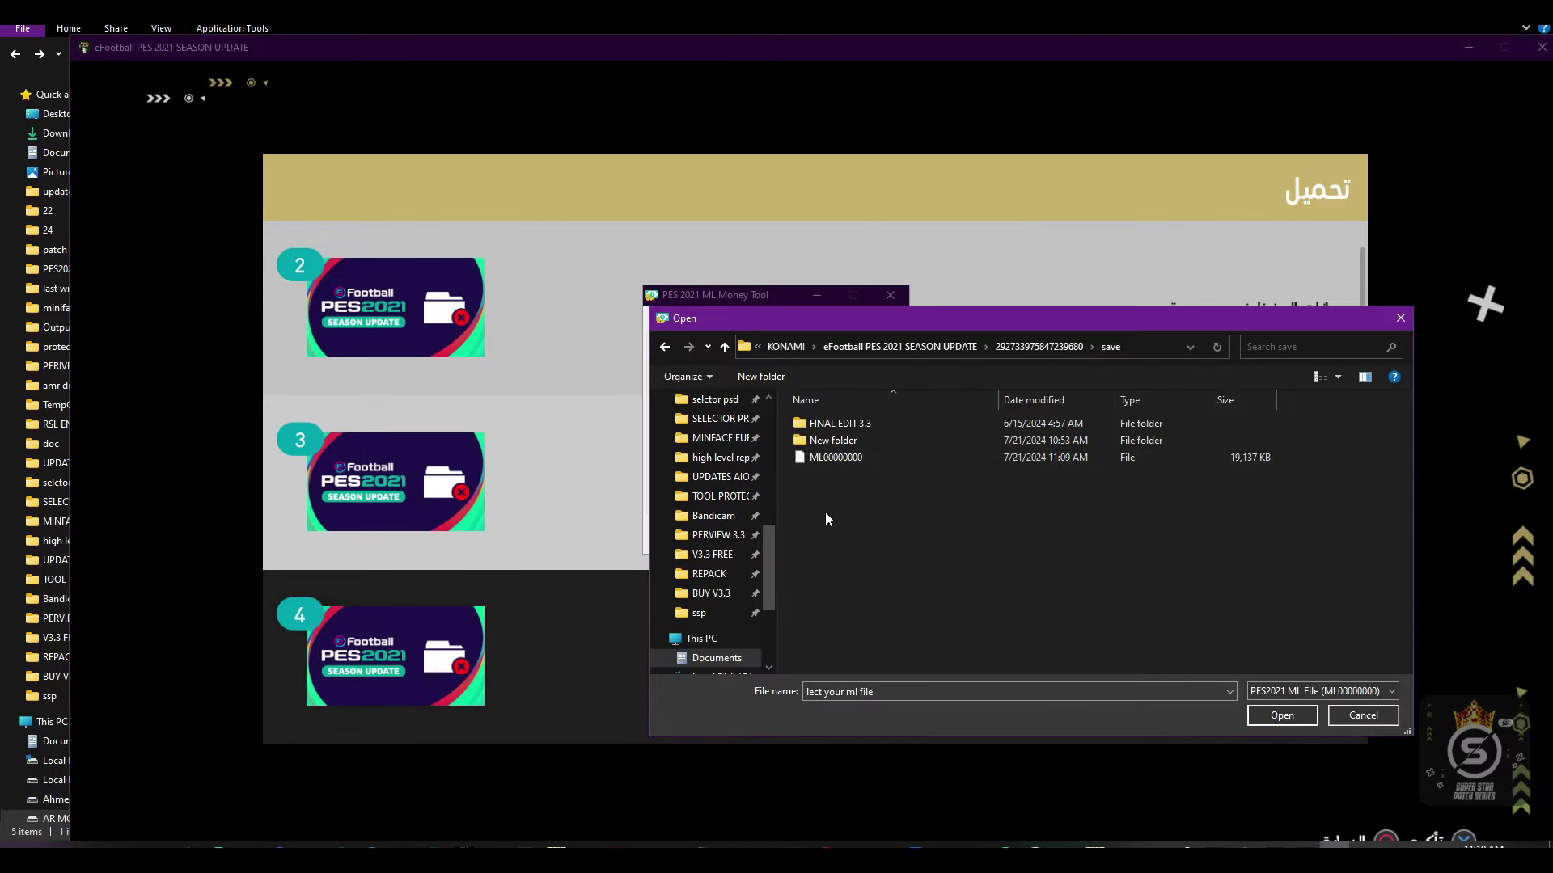
{"action": "key", "text": "alt+Tab"}
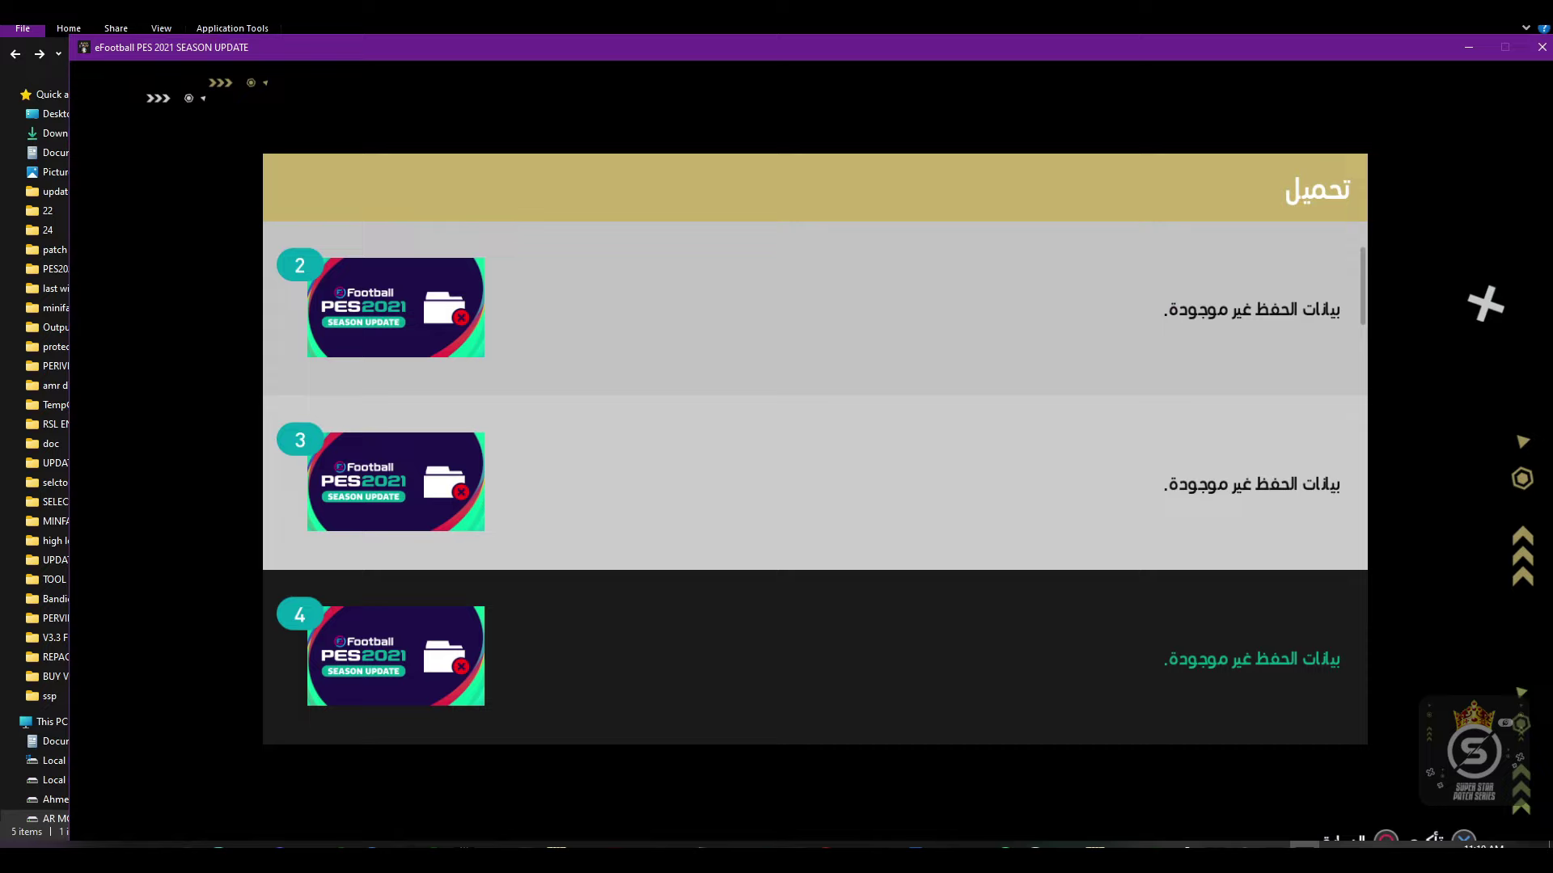
{"action": "key", "text": "alt+Tab"}
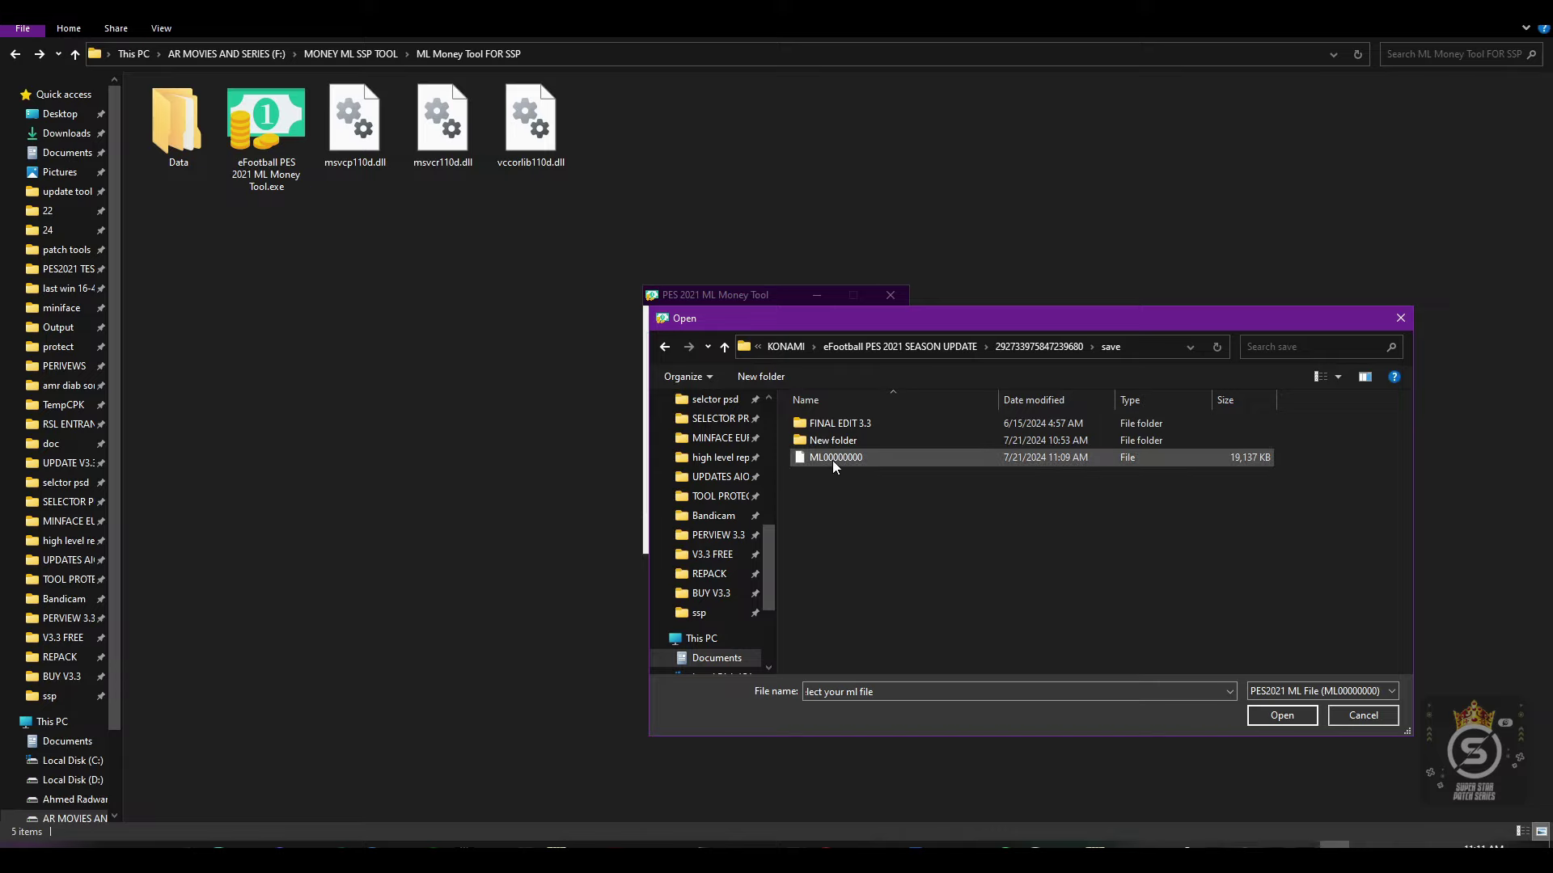
Load ML00000000 and show budgets in US Dollars: 246,510,000 transfer, 264,251,900 salary
{"action": "double_click", "coordinate": [832, 458]}
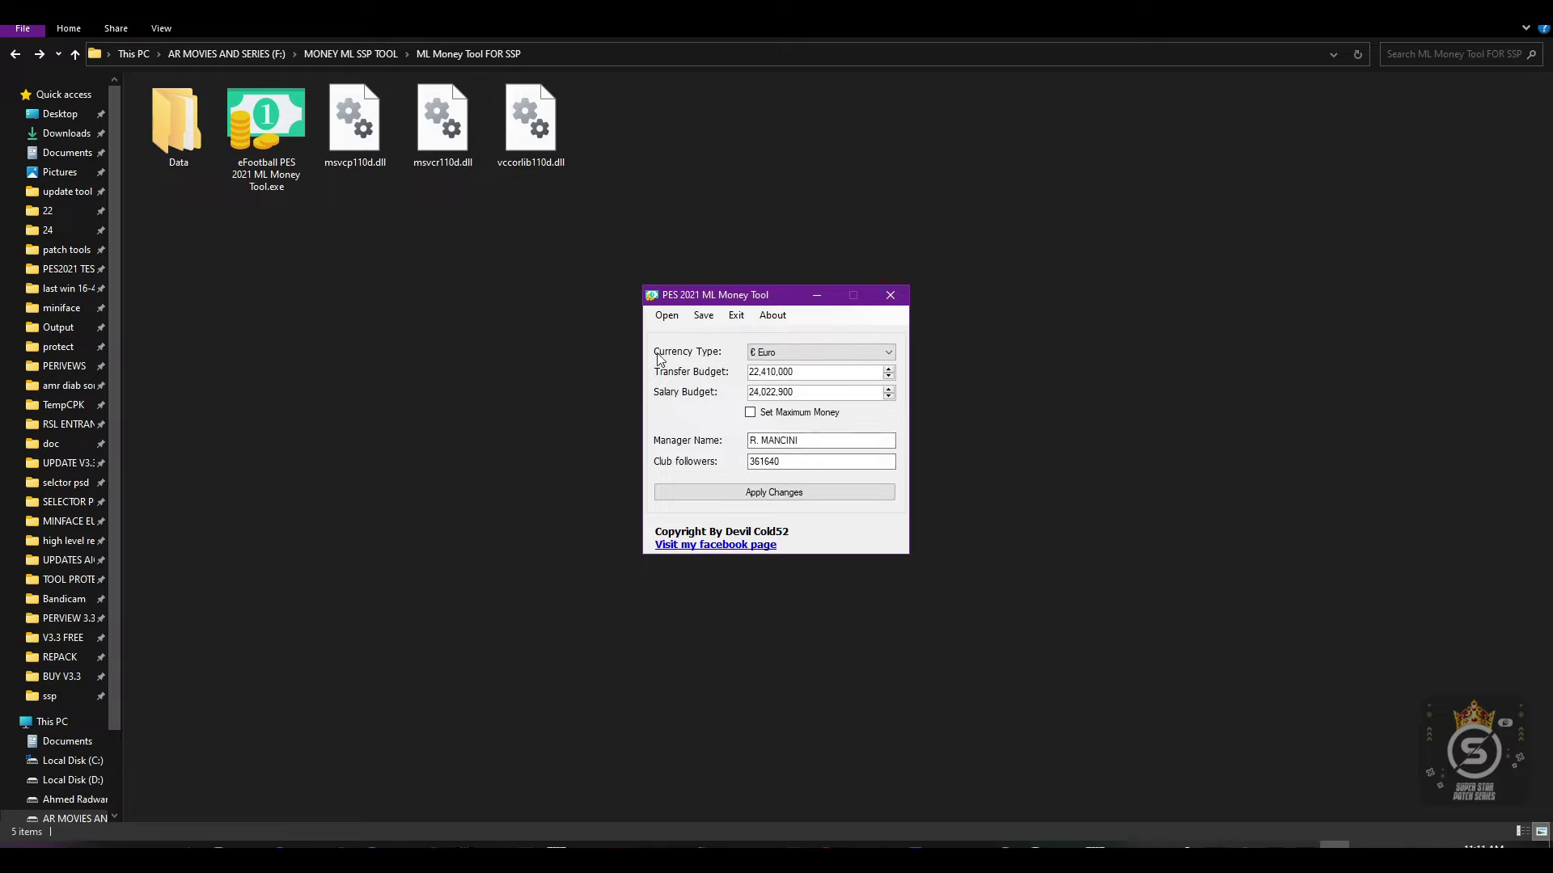
{"action": "left_click", "coordinate": [774, 357]}
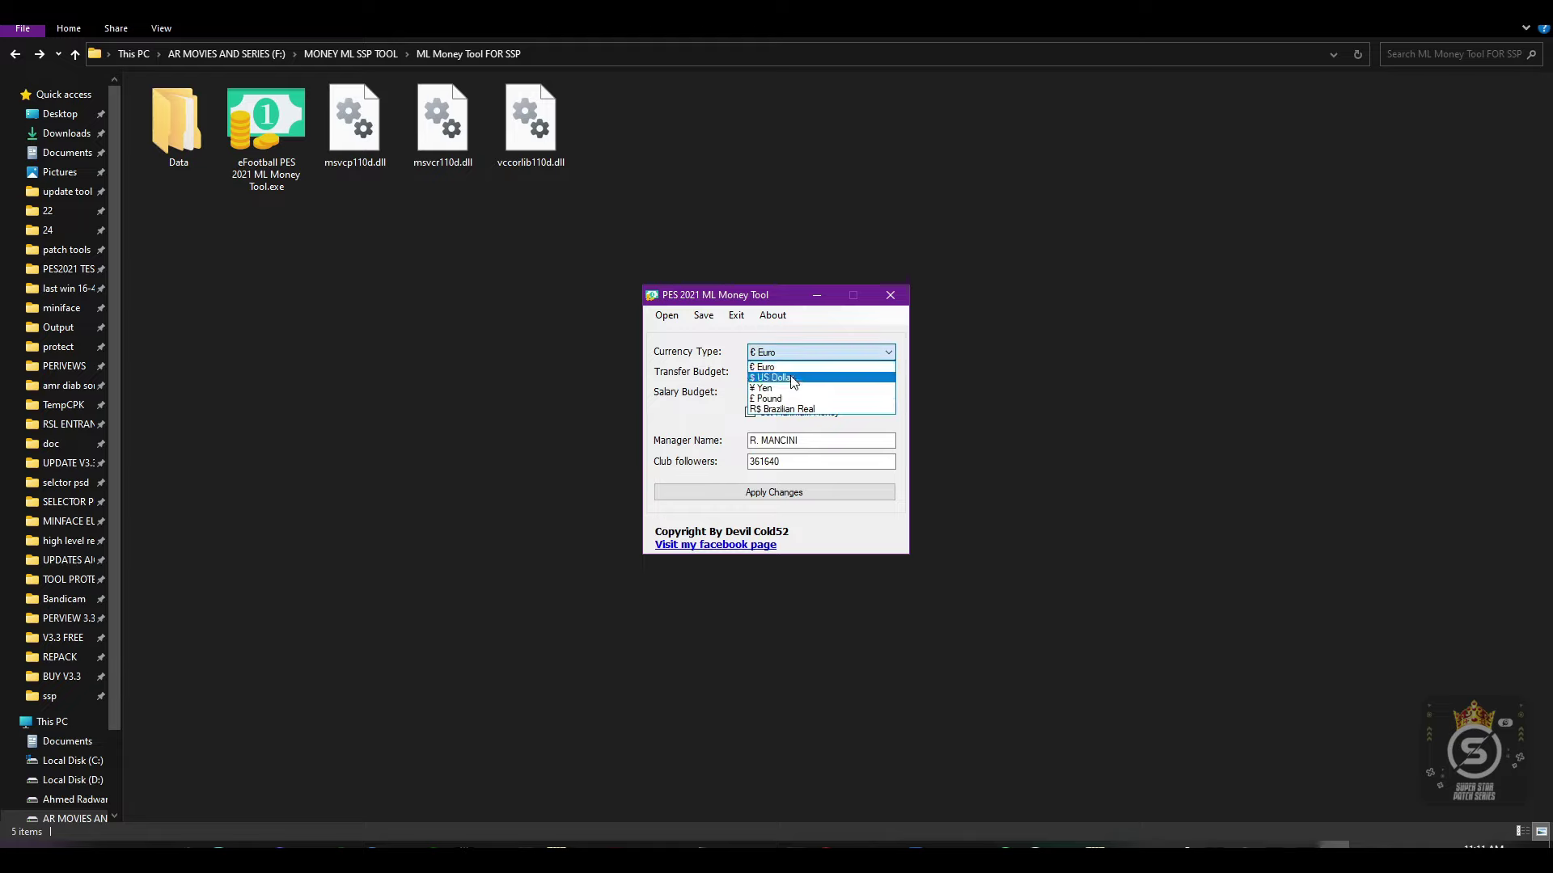
{"action": "left_click", "coordinate": [793, 379]}
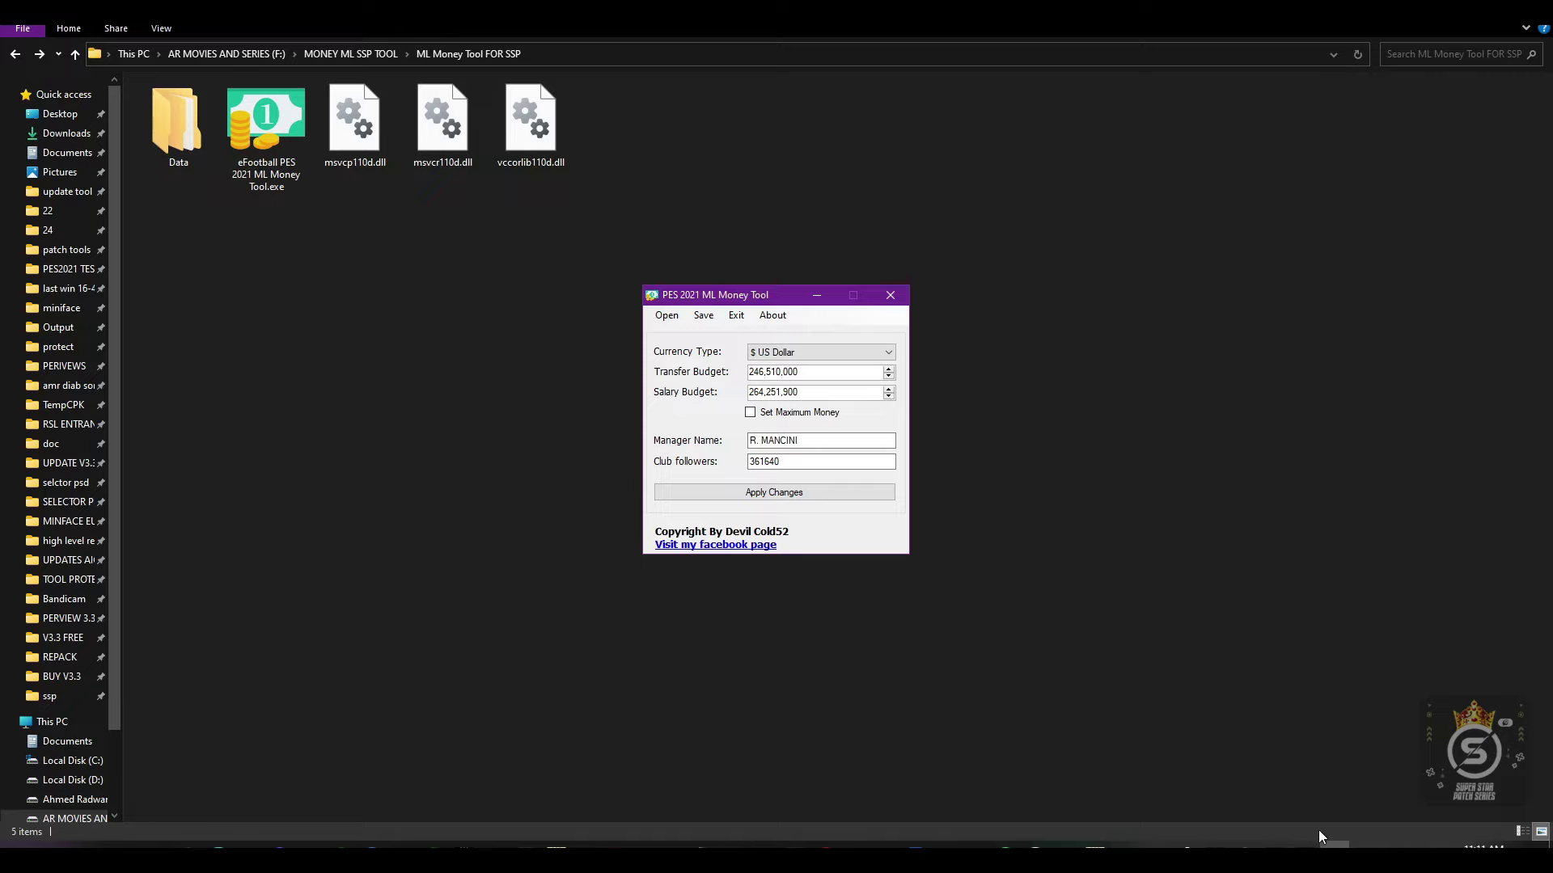
Load the Al Ahly SC save from slot 1 and open General Settings under System
{"action": "left_click", "coordinate": [1304, 856]}
{"action": "key", "text": "Up"}
{"action": "key", "text": "Up"}
{"action": "key", "text": "Up"}
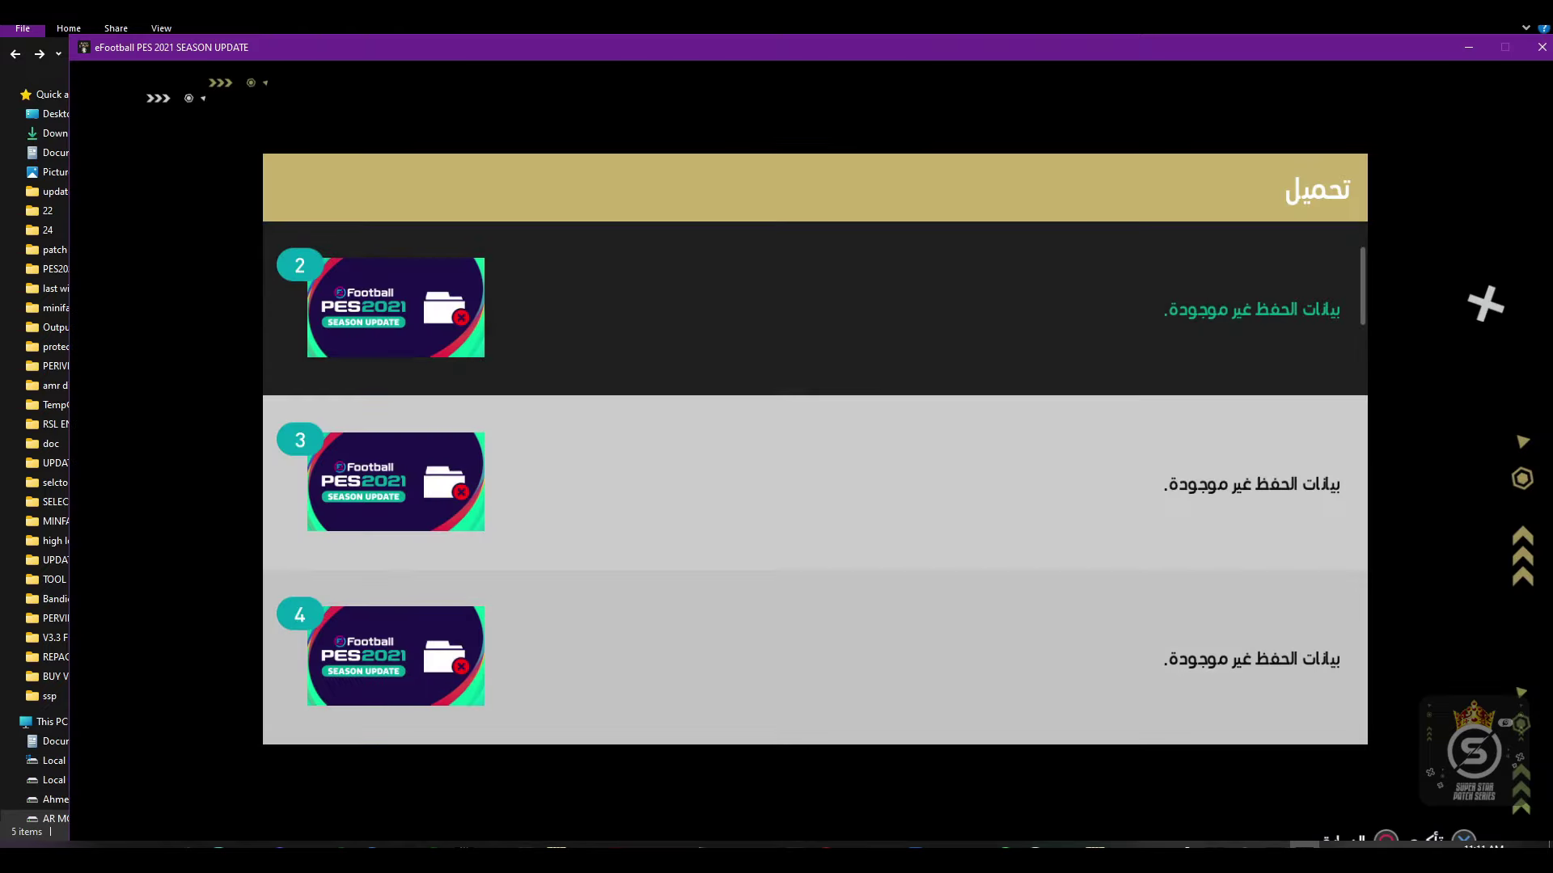
{"action": "key", "text": "Return"}
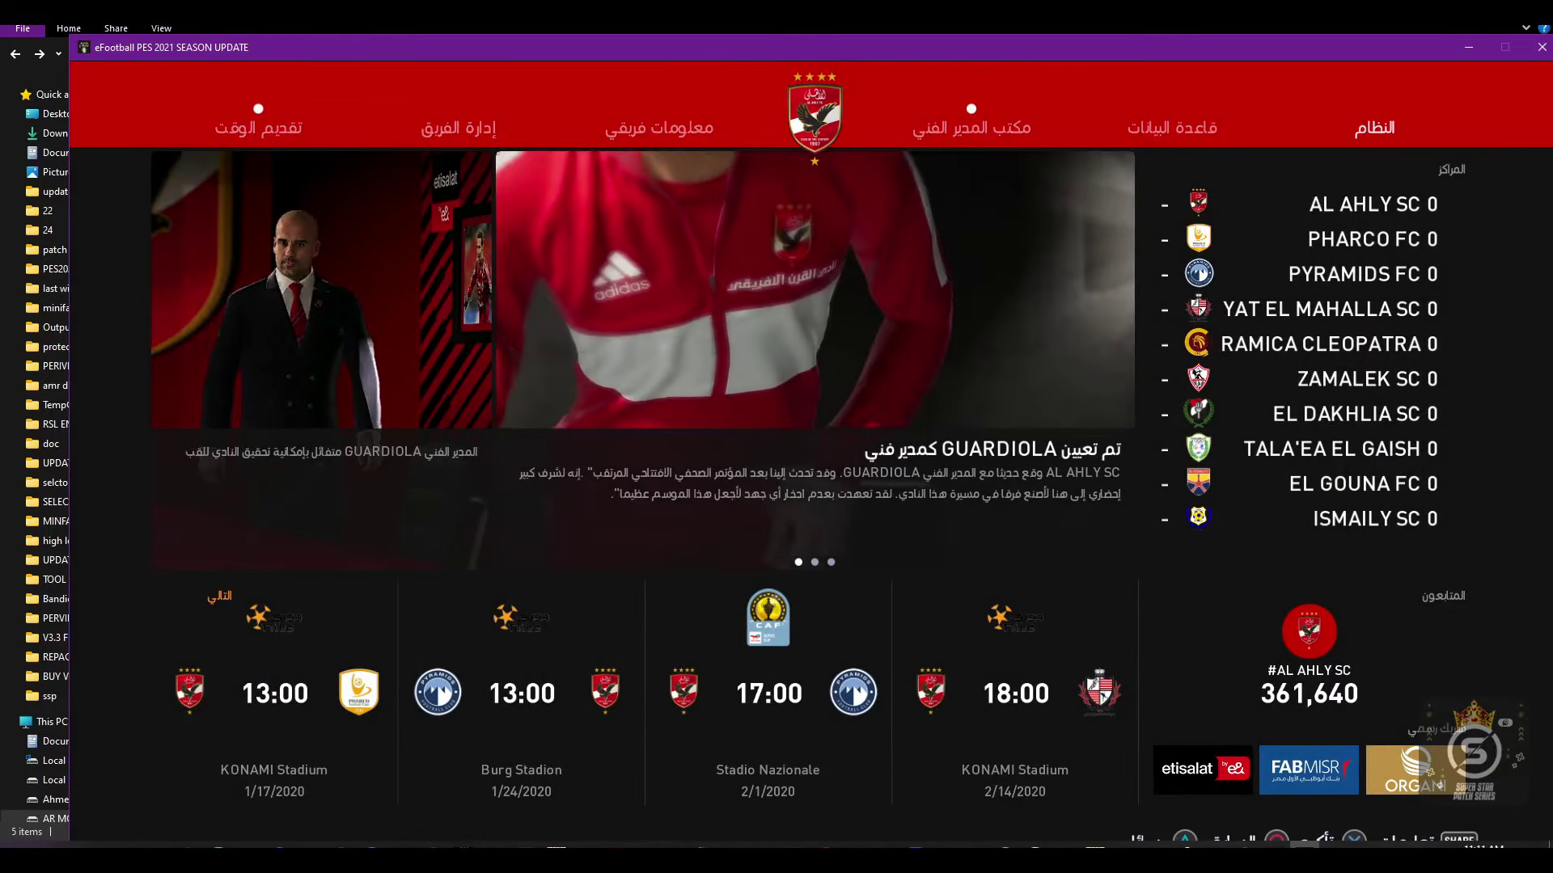
{"action": "key", "text": "Return"}
{"action": "key", "text": "Down"}
{"action": "key", "text": "Down"}
{"action": "key", "text": "Down"}
{"action": "key", "text": "Down"}
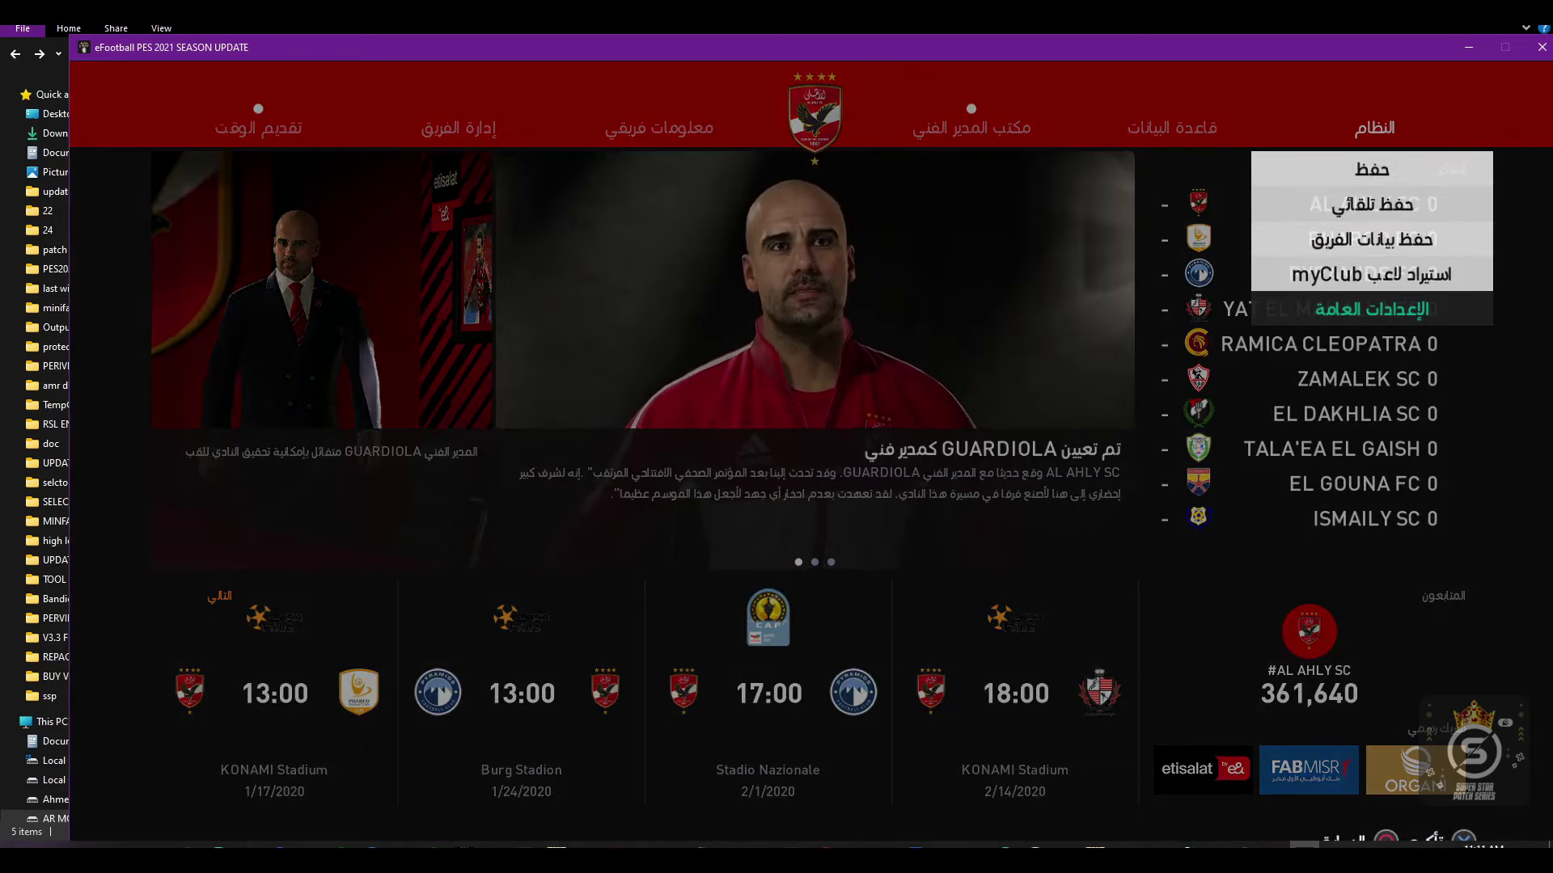
{"action": "key", "text": "Return"}
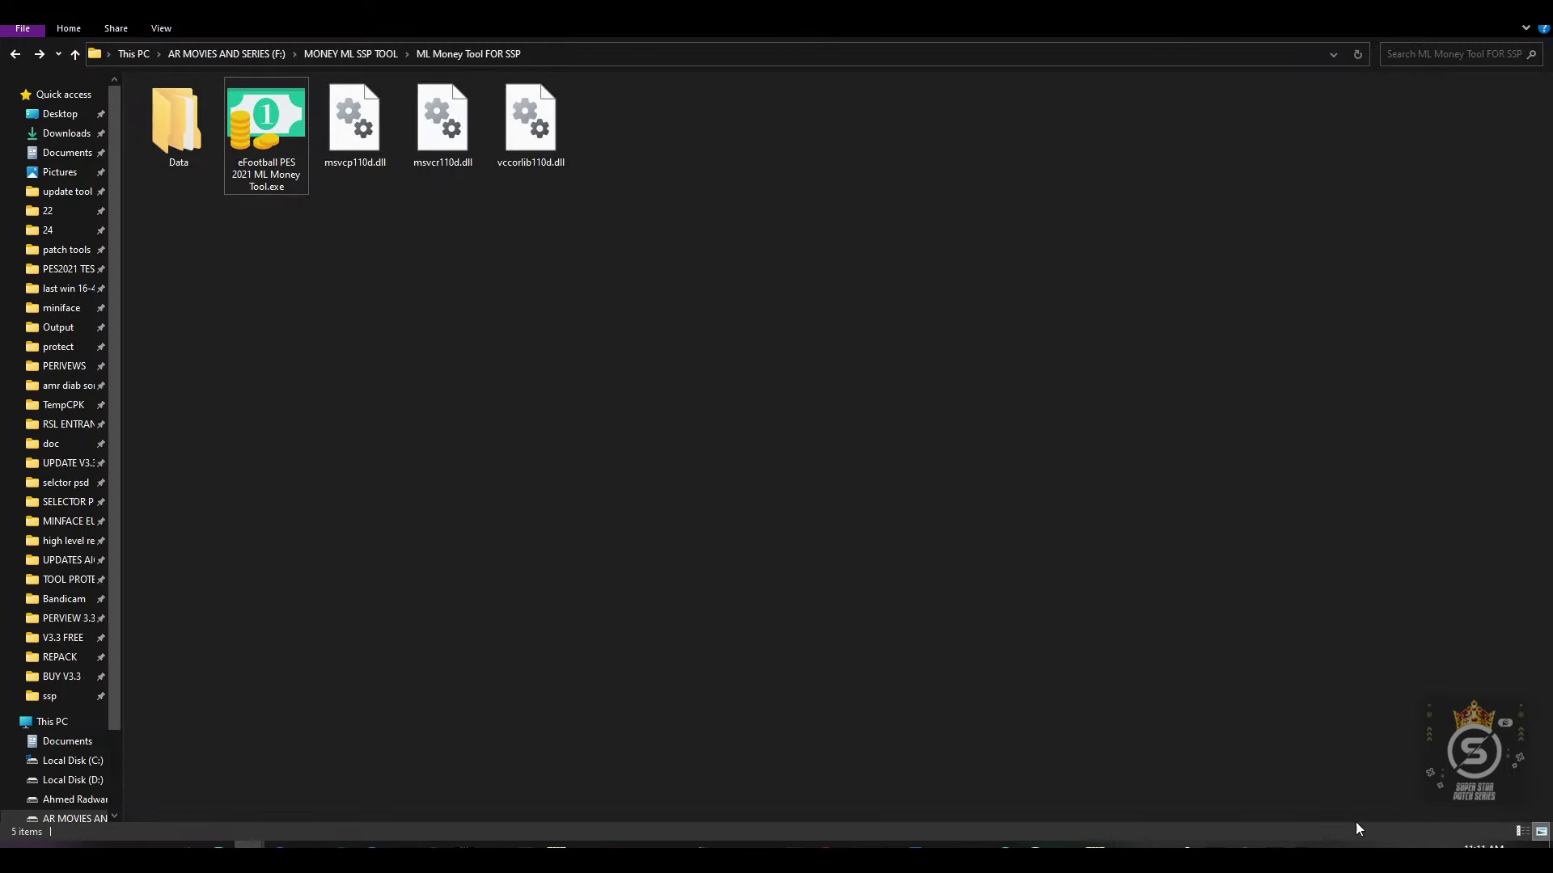
Keep US Dollar currency and max both budgets to 10,999,999,890
{"action": "left_click", "coordinate": [809, 353]}
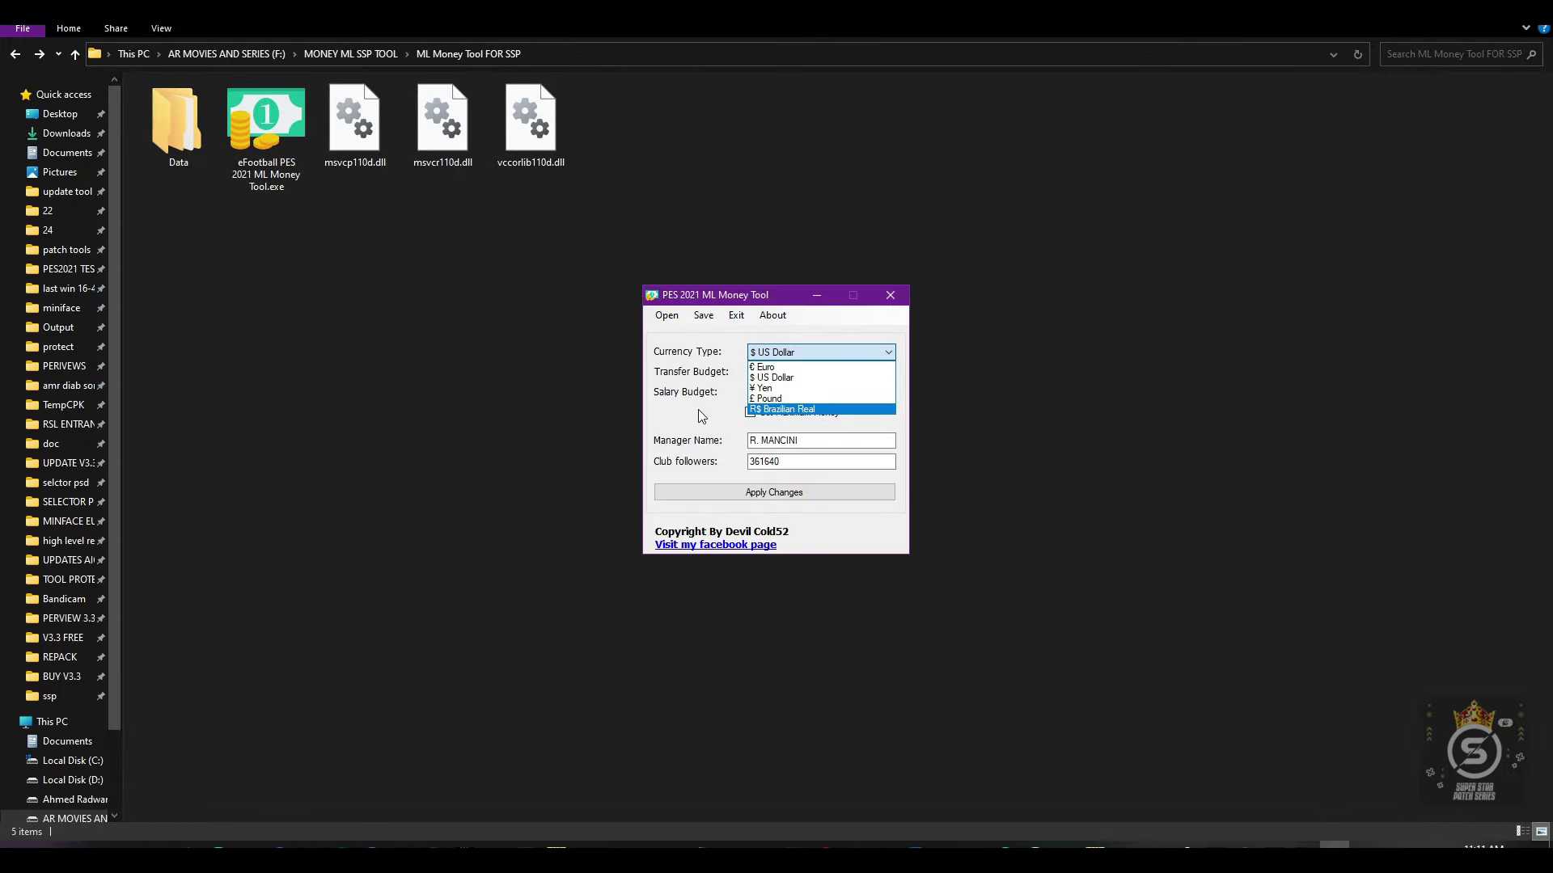
{"action": "left_click", "coordinate": [810, 381]}
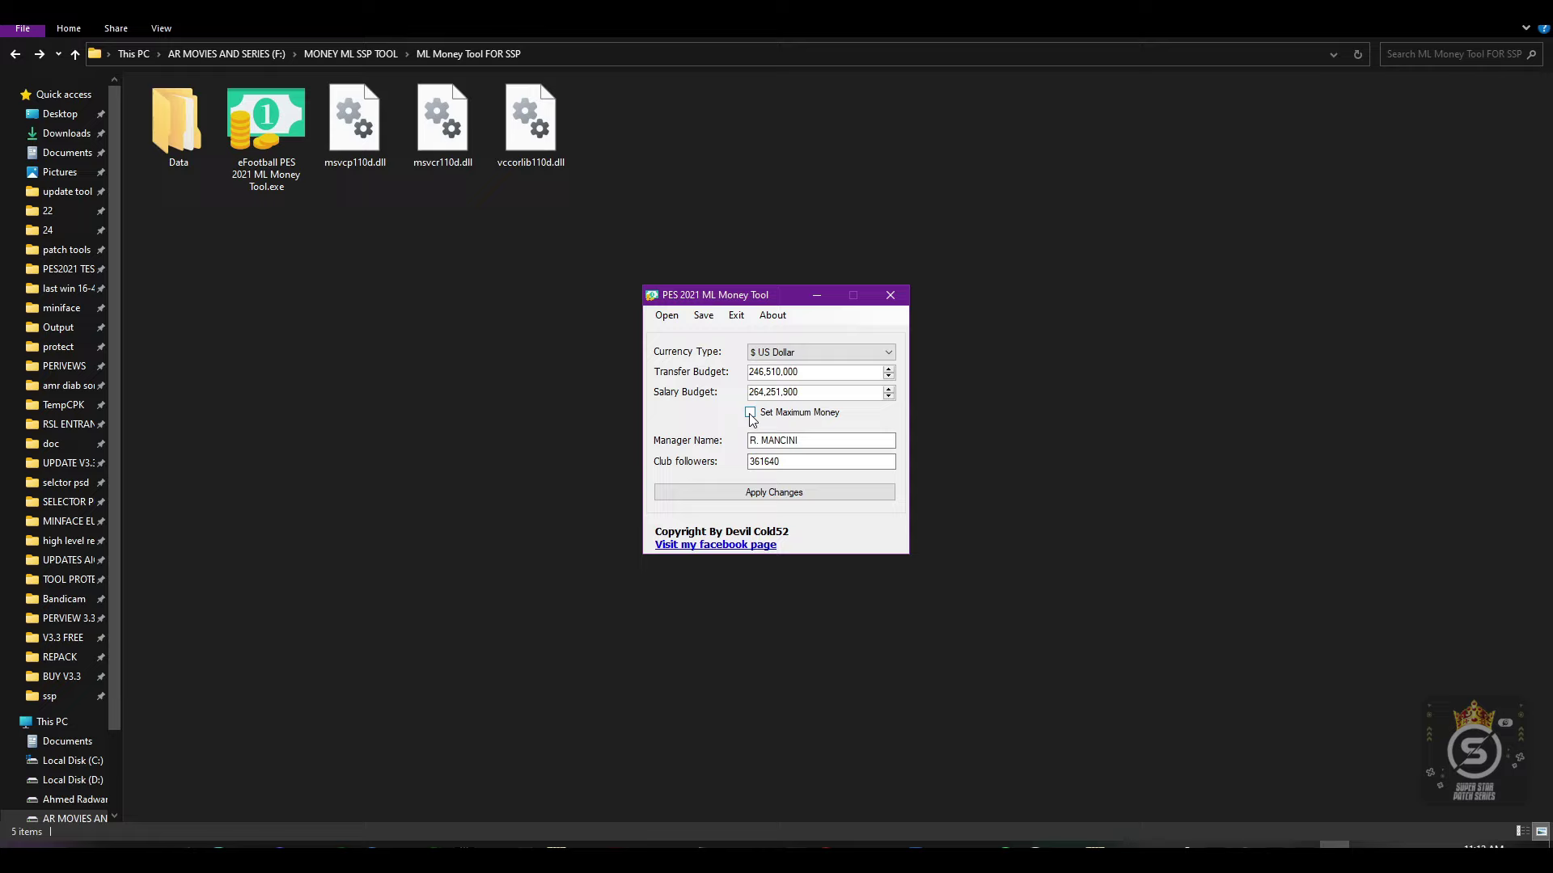
{"action": "left_click", "coordinate": [750, 413]}
Save the new budgets to the Master League file and dismiss the success messages
{"action": "left_click", "coordinate": [750, 495]}
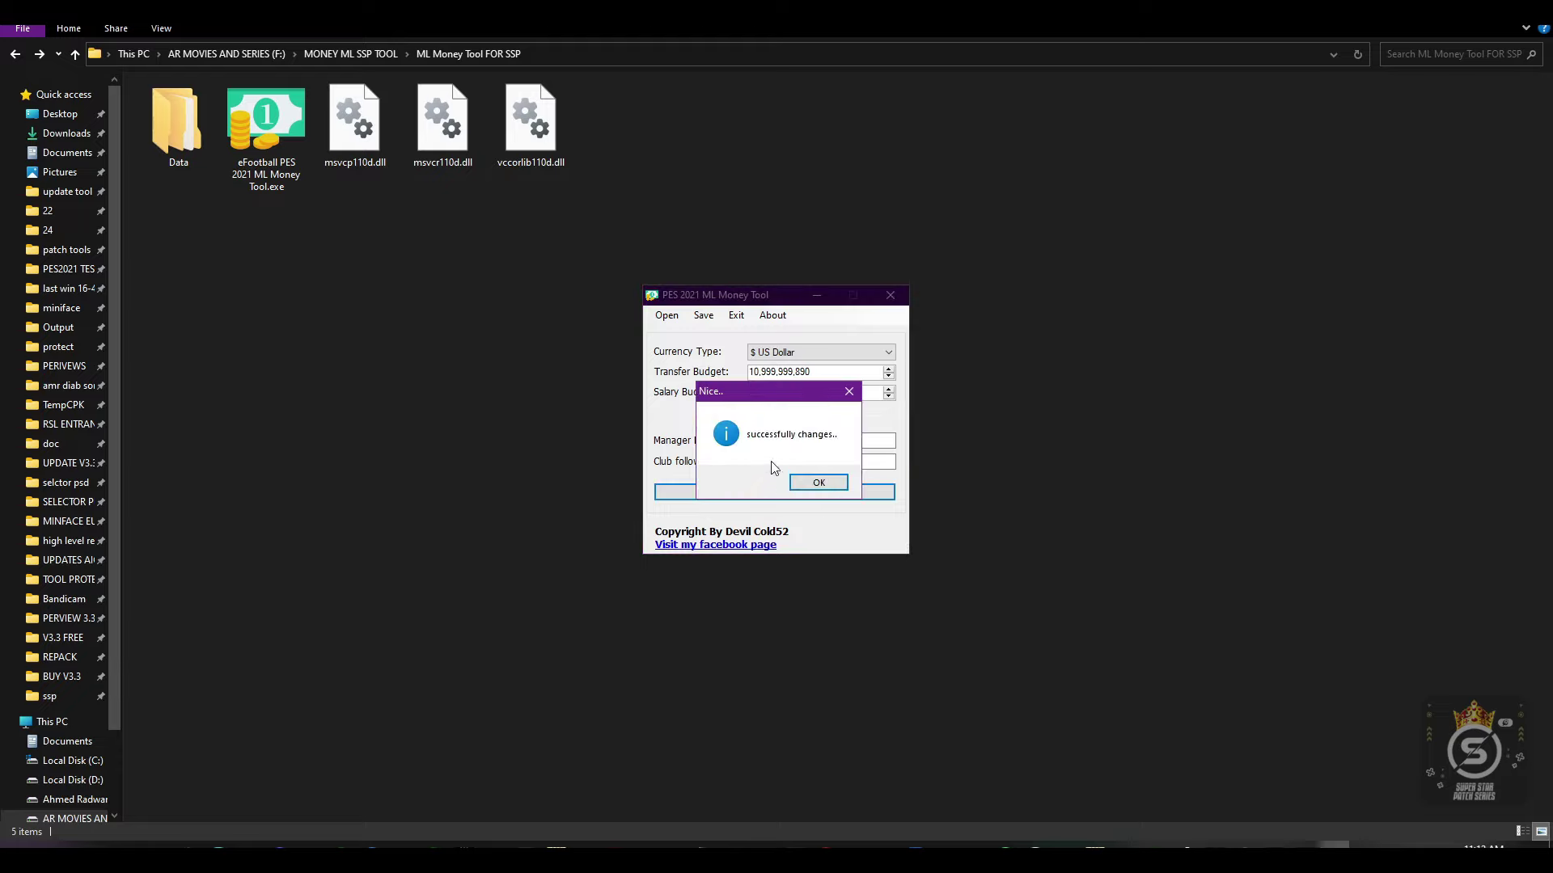
{"action": "left_click", "coordinate": [819, 483]}
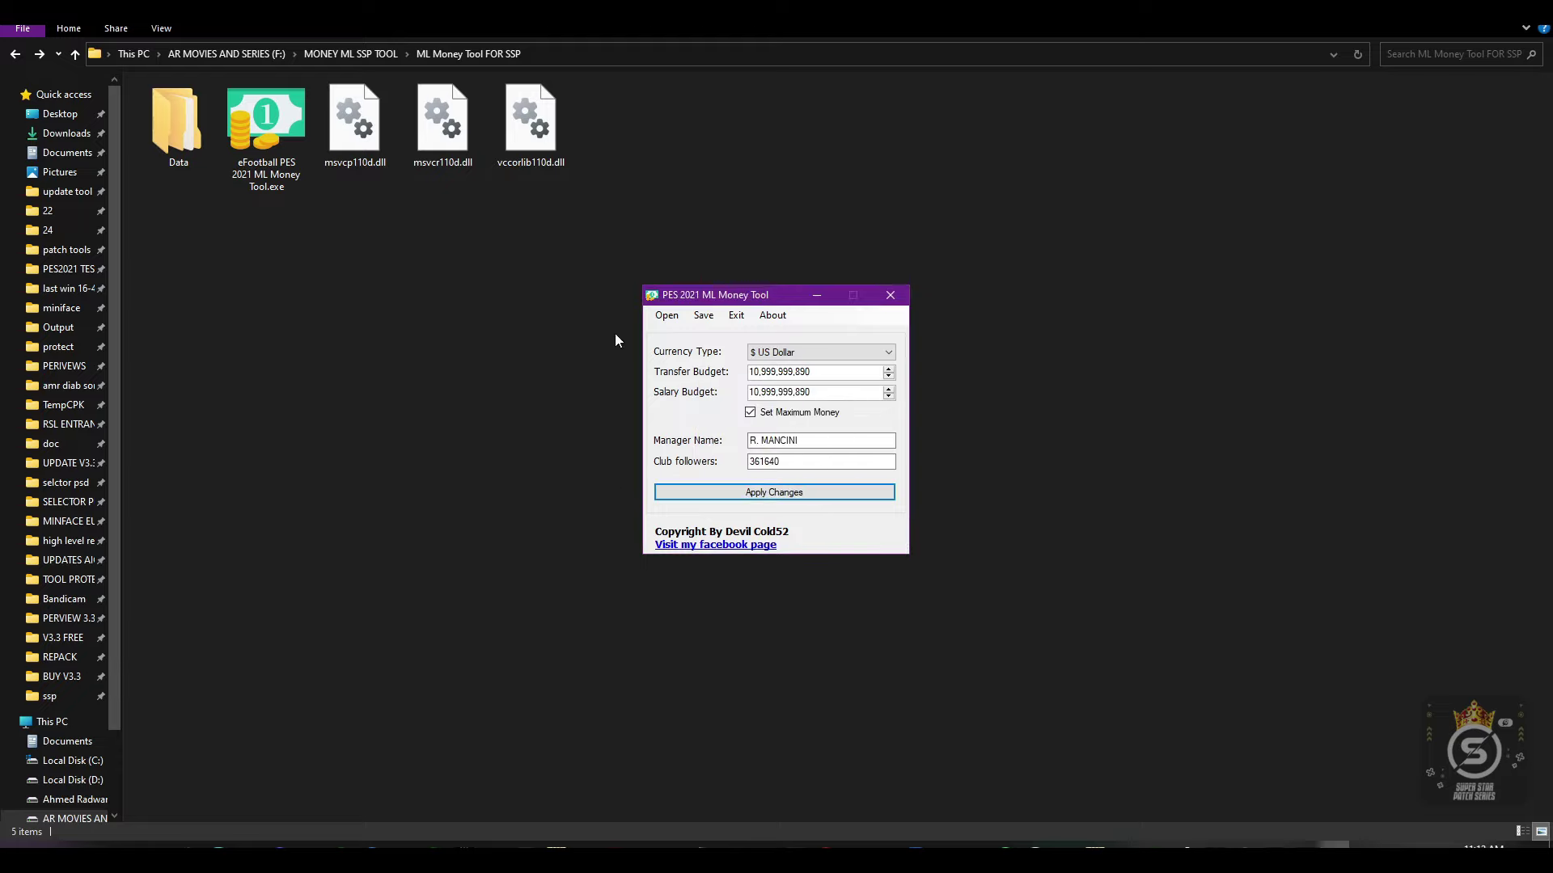
{"action": "left_click", "coordinate": [704, 317]}
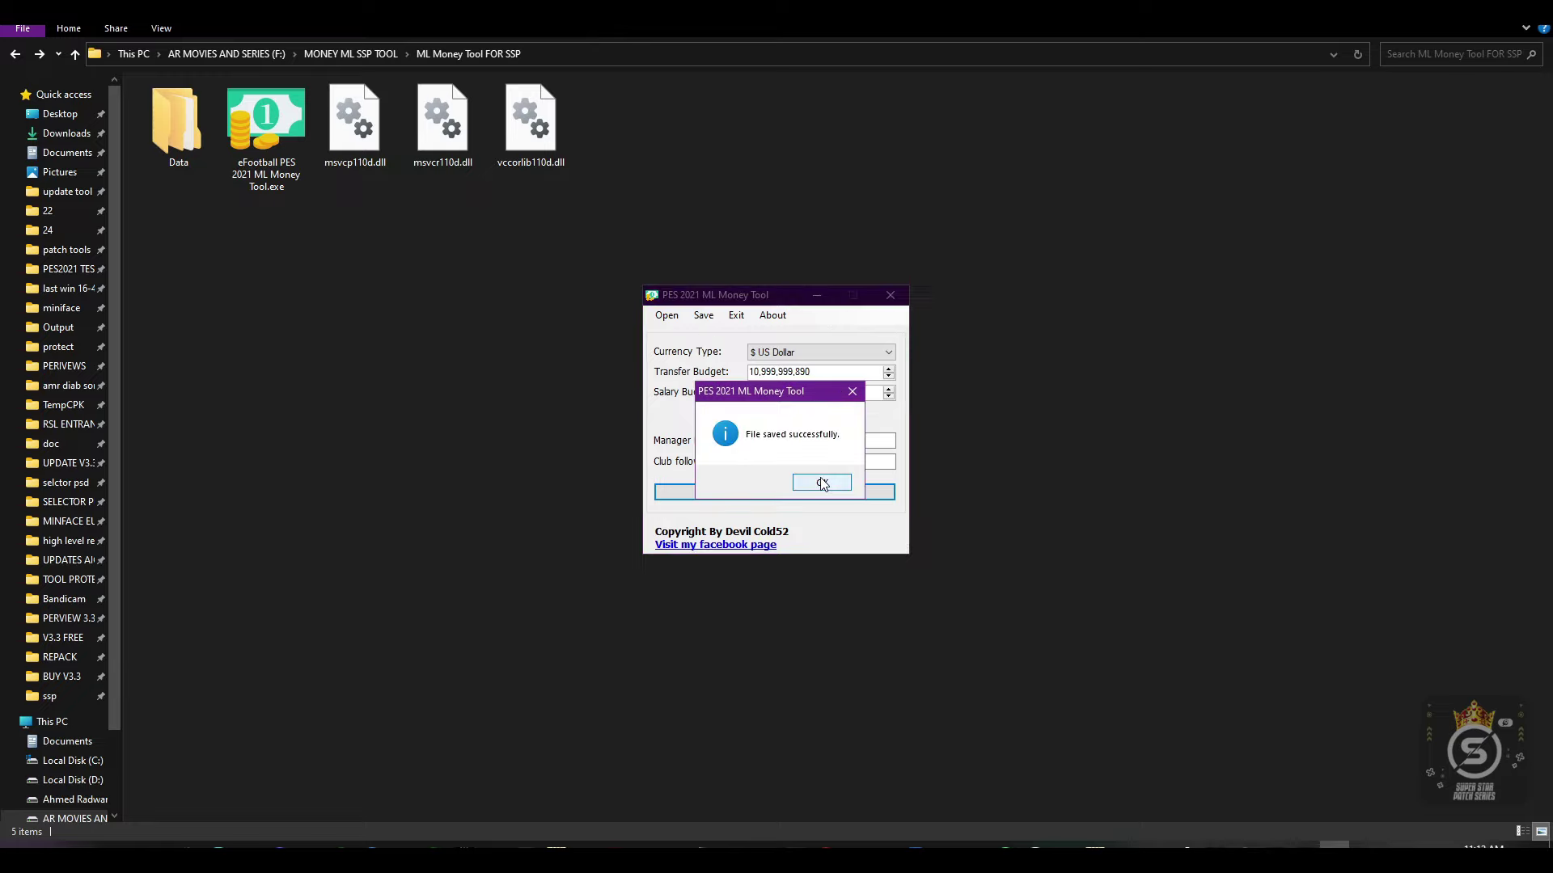
{"action": "left_click", "coordinate": [822, 483]}
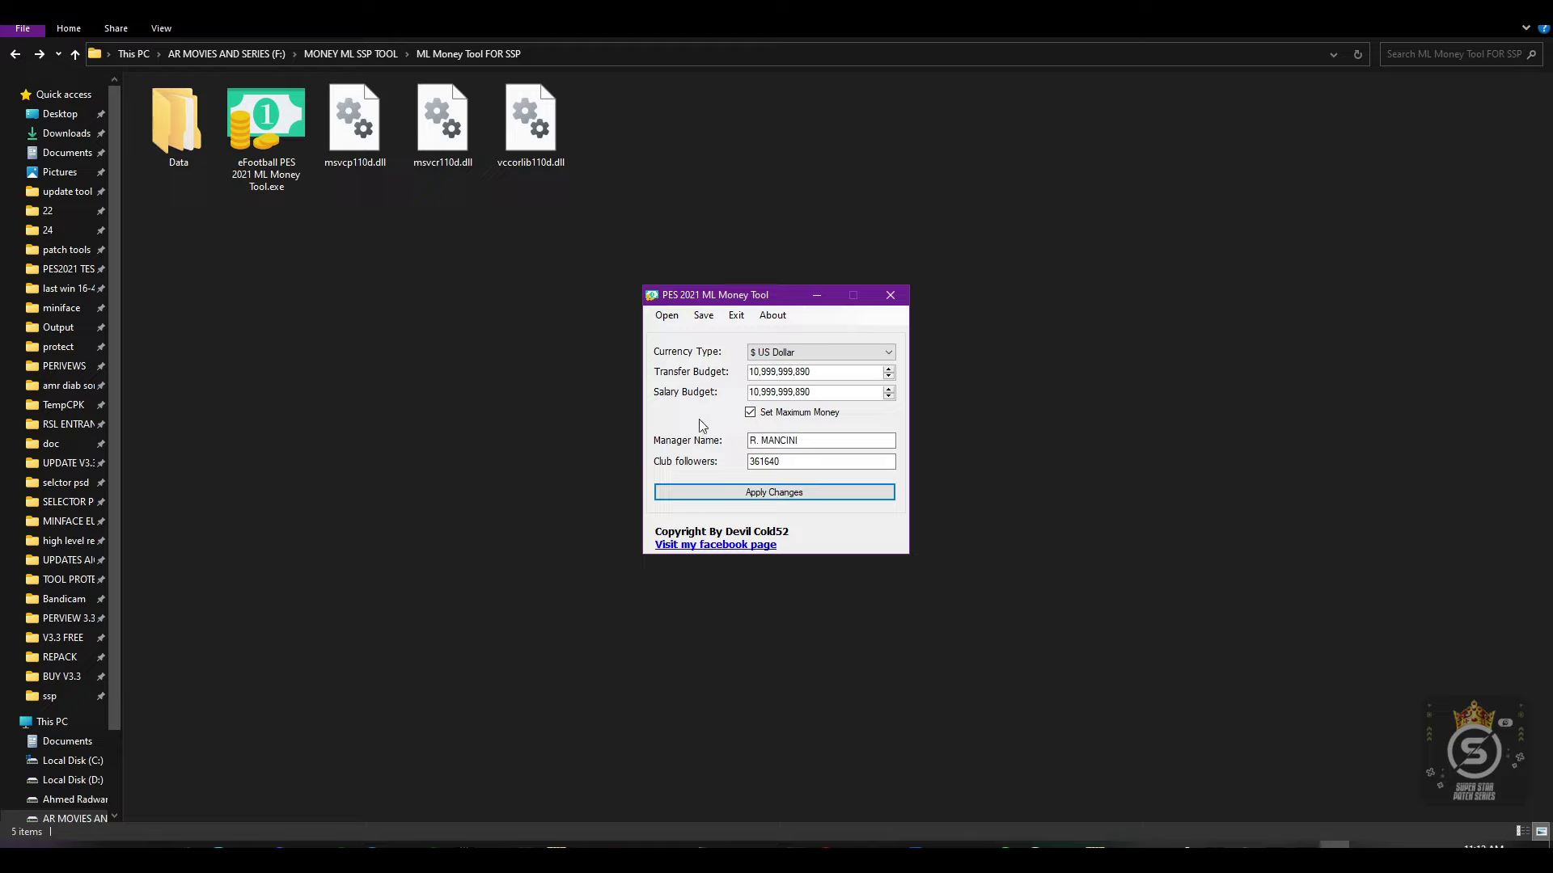
Close the money tool and back out of the game's settings to the main menu
{"action": "left_click", "coordinate": [890, 296]}
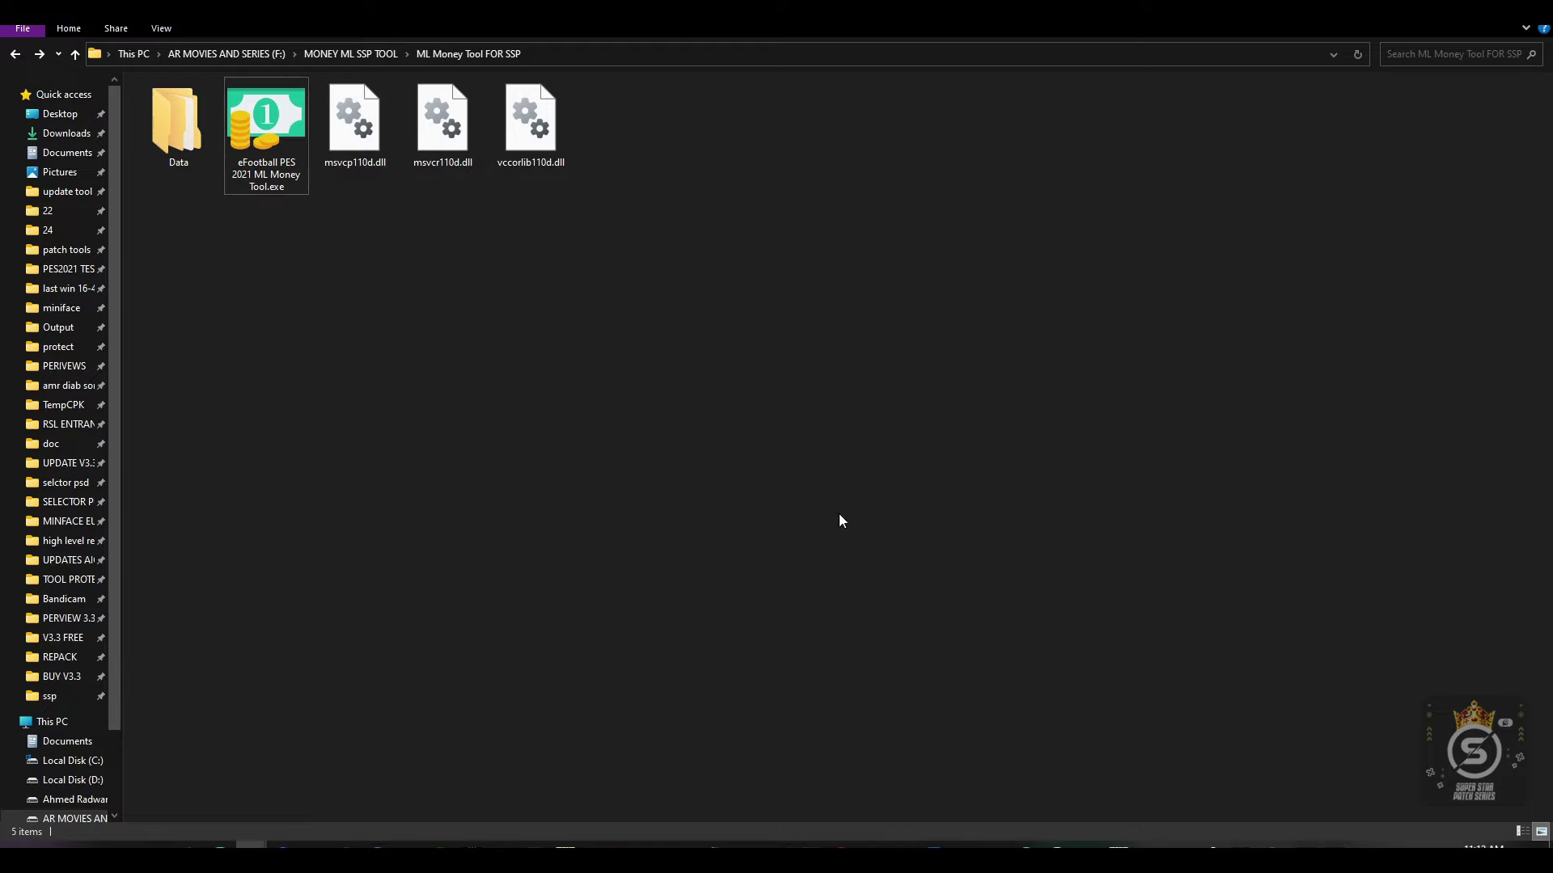
{"action": "left_click", "coordinate": [1330, 848]}
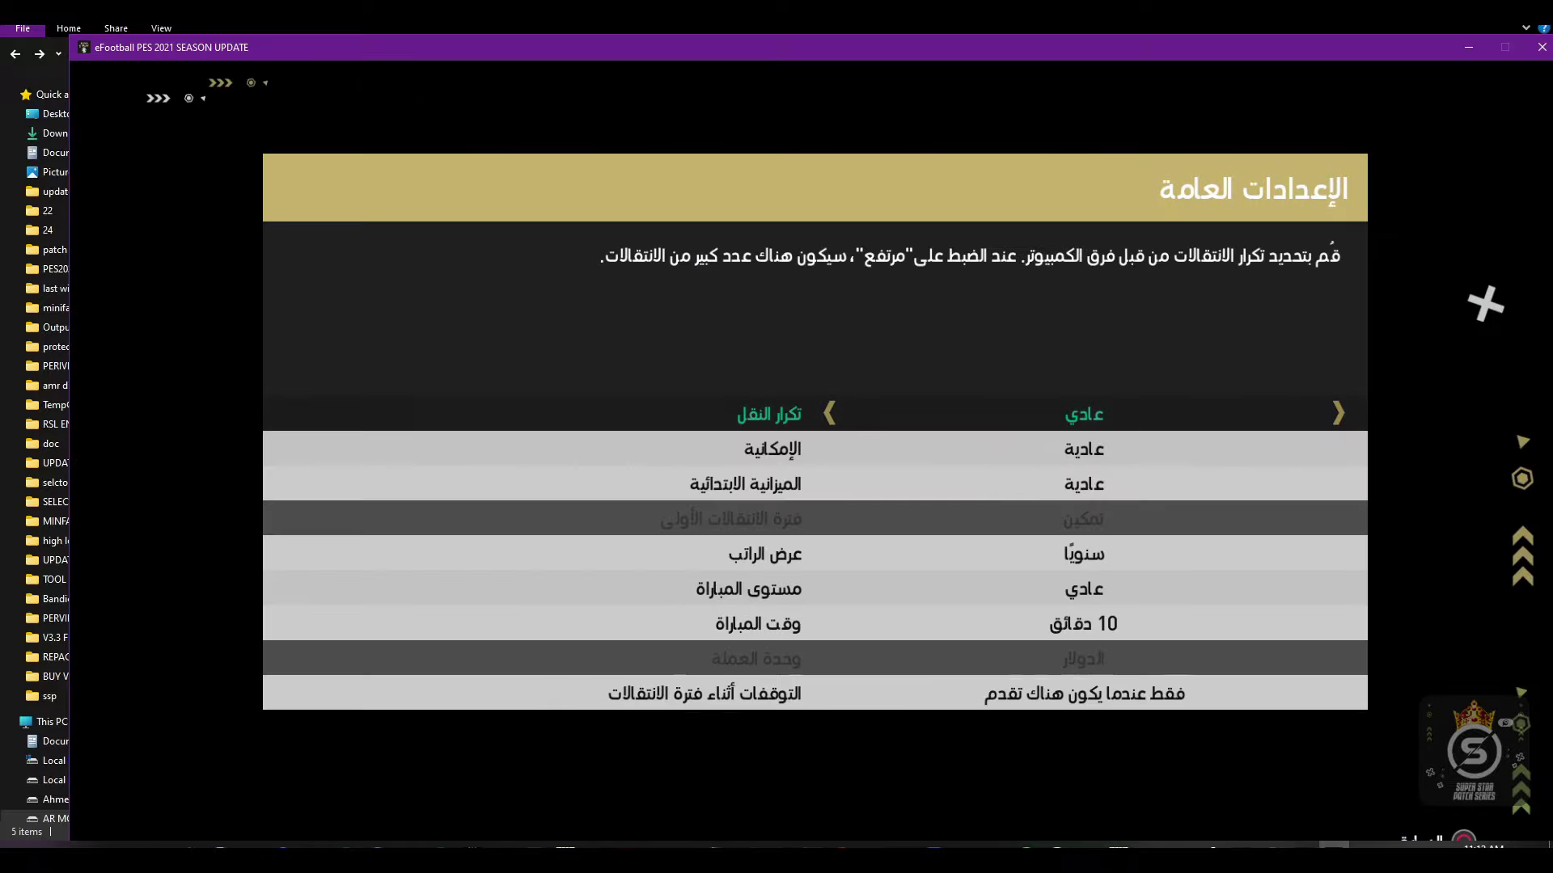
{"action": "key", "text": "Escape"}
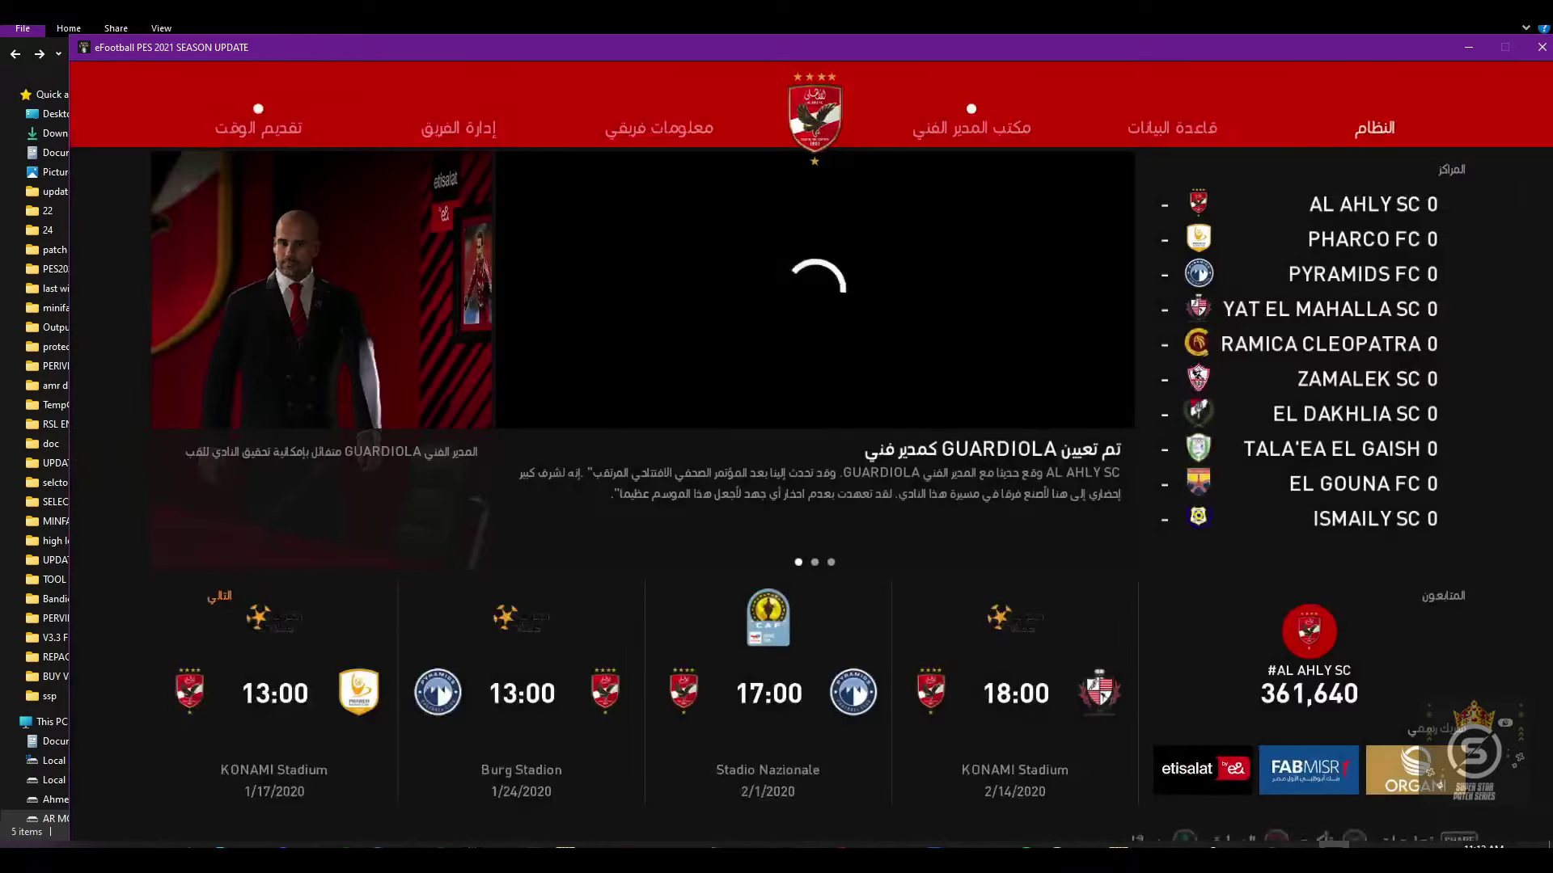
{"action": "key", "text": "Escape"}
{"action": "key", "text": "Right"}
{"action": "key", "text": "Return"}
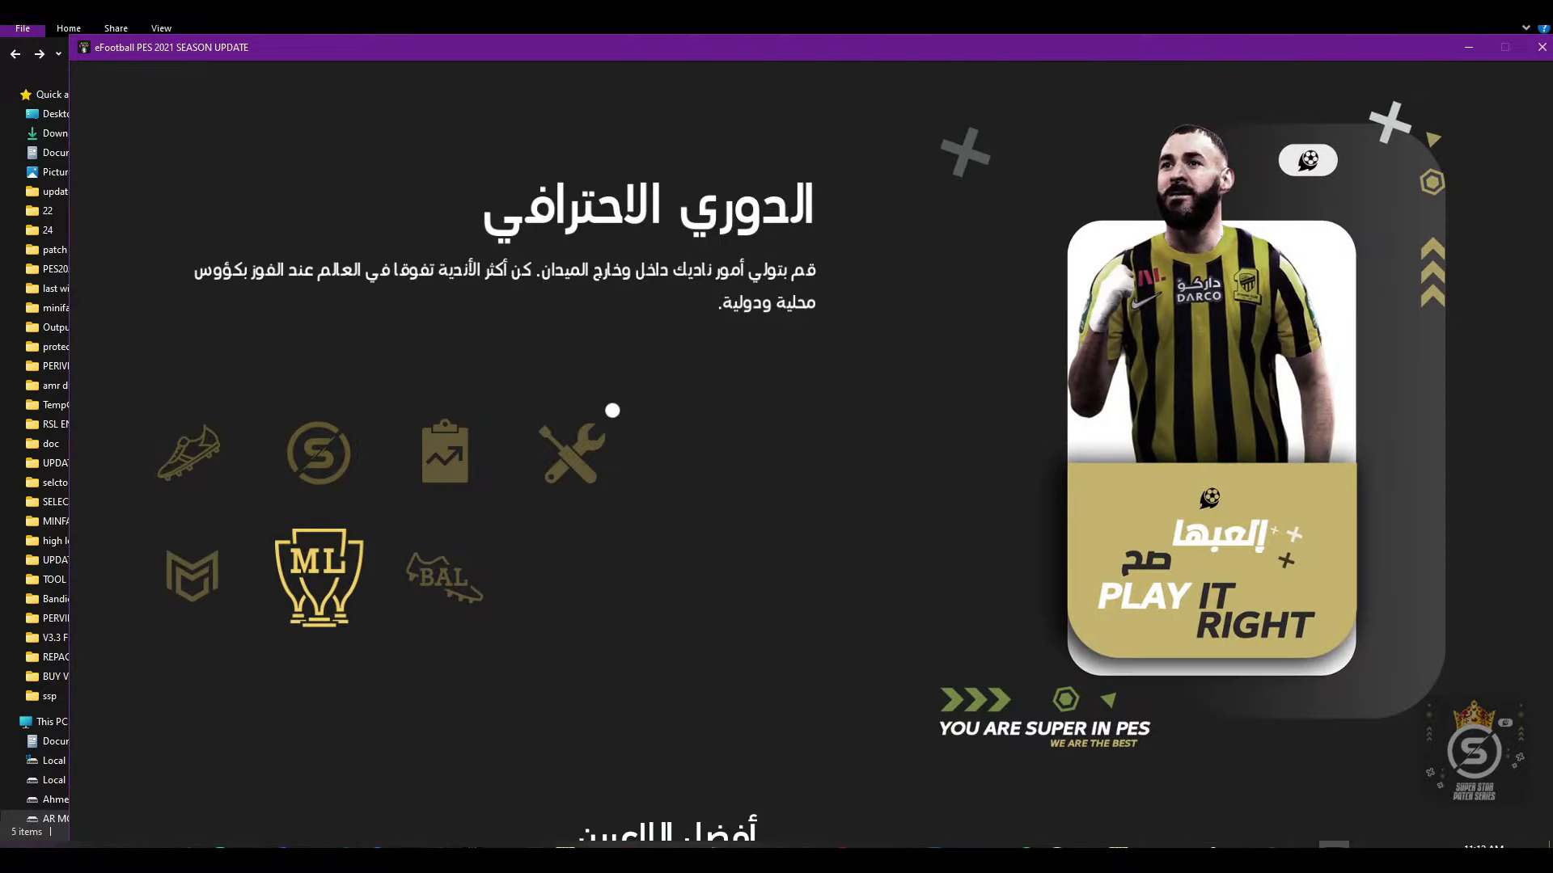
Load the Al Ahly Master League save from slot 1
{"action": "key", "text": "Return"}
{"action": "key", "text": "Down"}
{"action": "key", "text": "Down"}
{"action": "key", "text": "Return"}
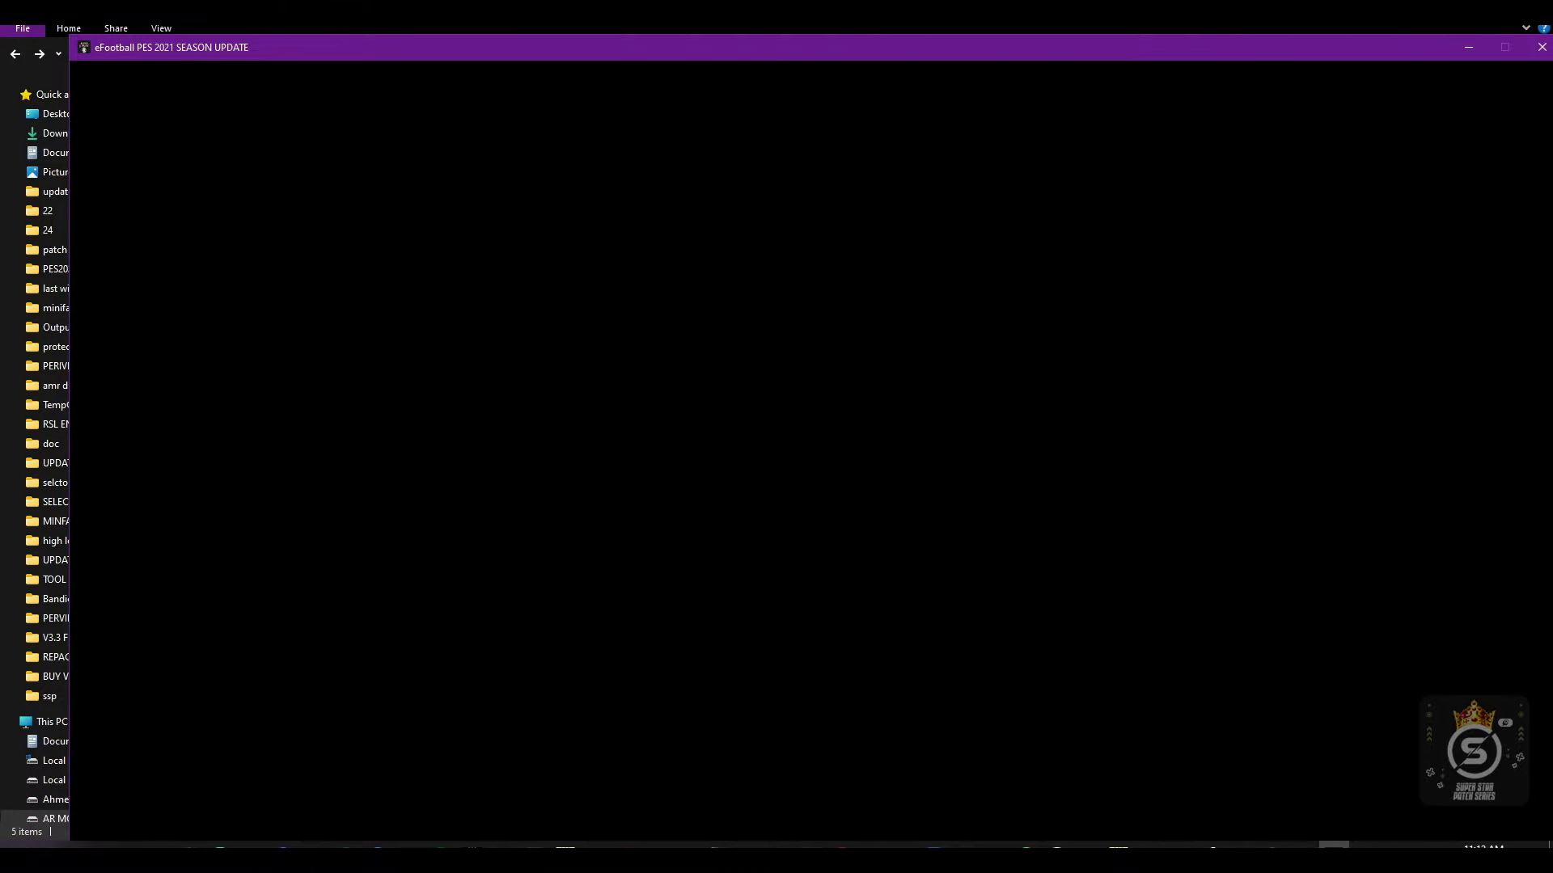
{"action": "key", "text": "Return"}
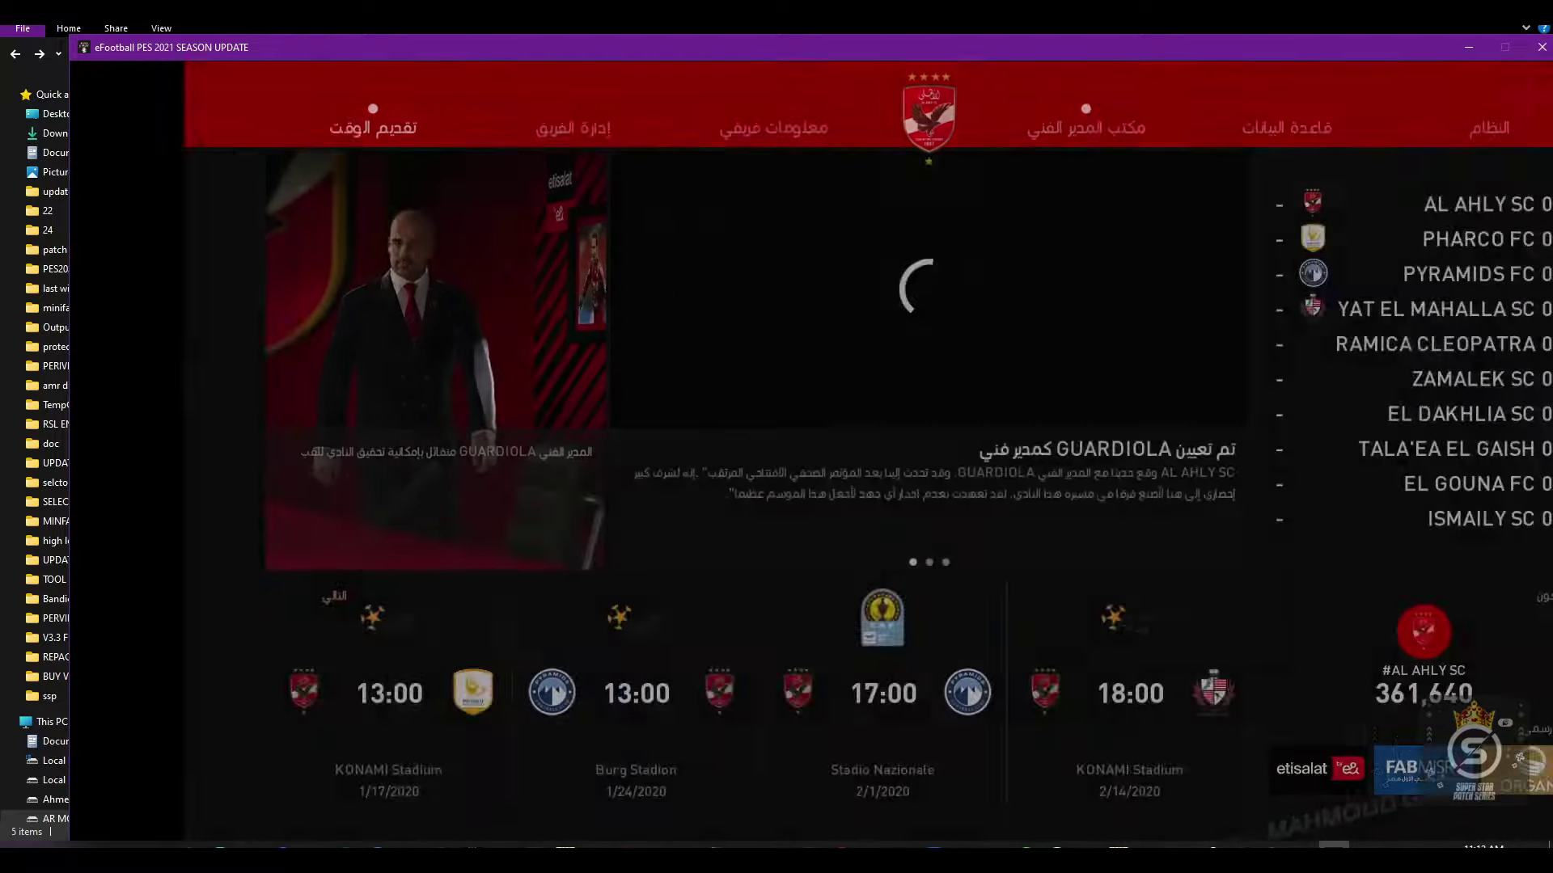
Check the roughly 12 billion budgets in Team Management > Negotiations, then leave the game
{"action": "key", "text": "Right"}
{"action": "key", "text": "Return"}
{"action": "key", "text": "Down"}
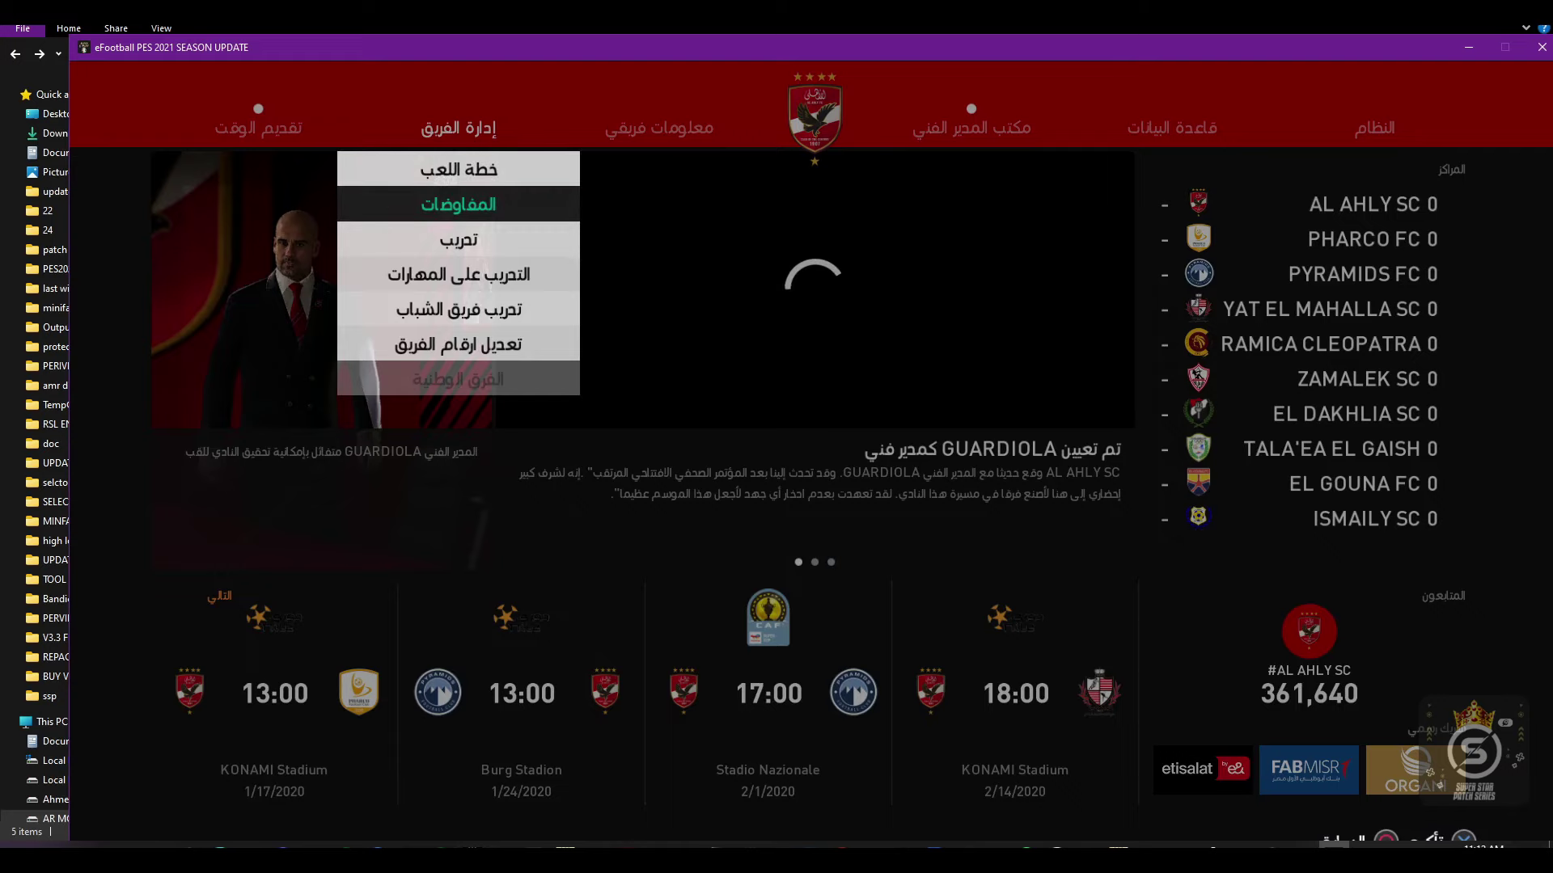
{"action": "key", "text": "Return"}
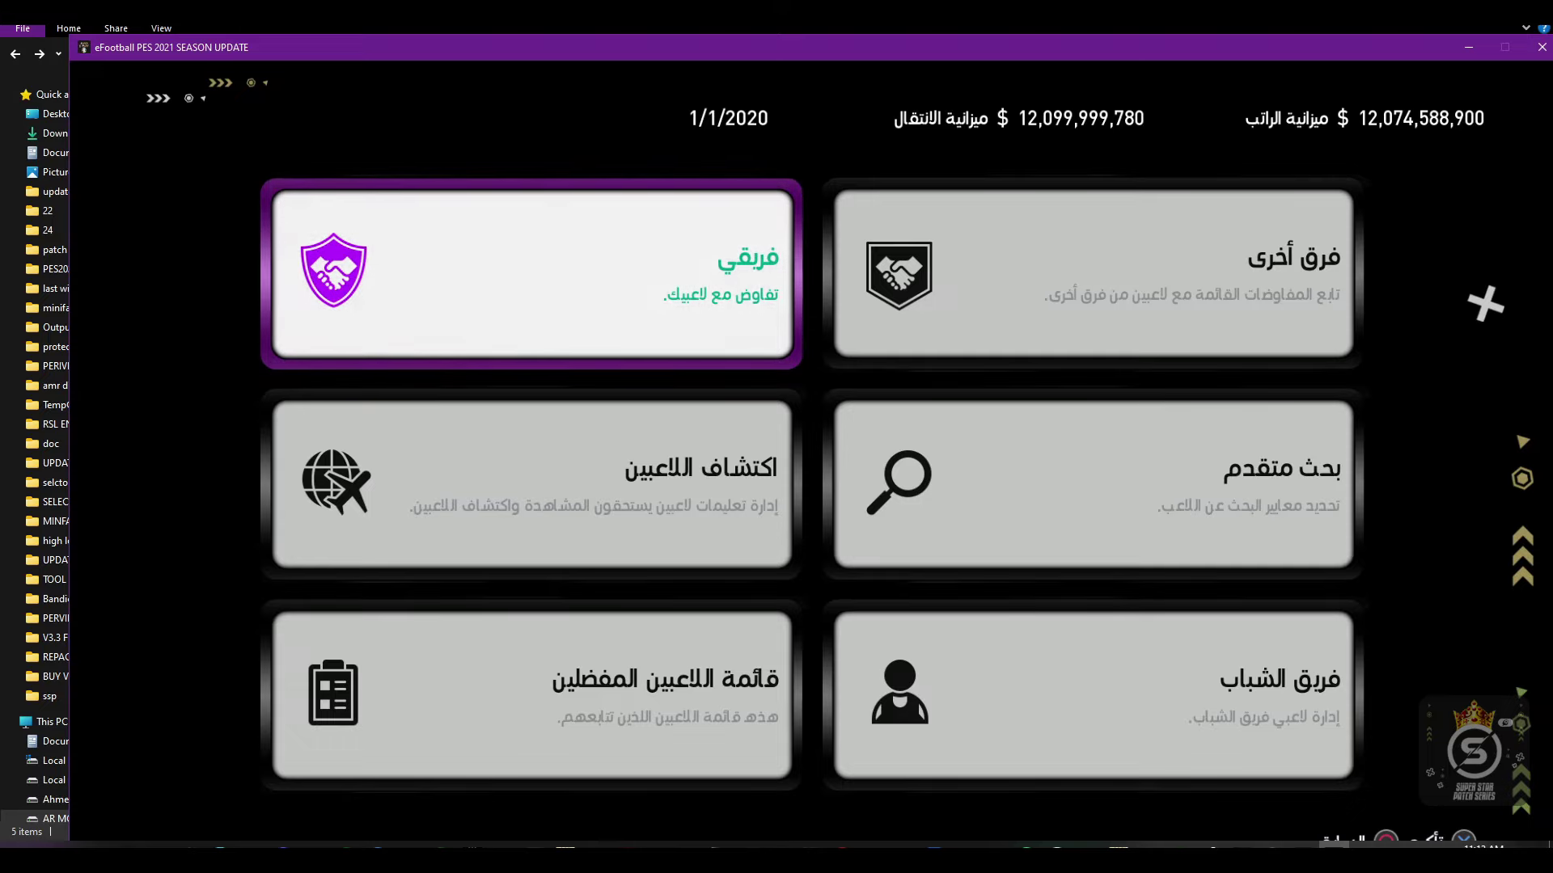
{"action": "key", "text": "Return"}
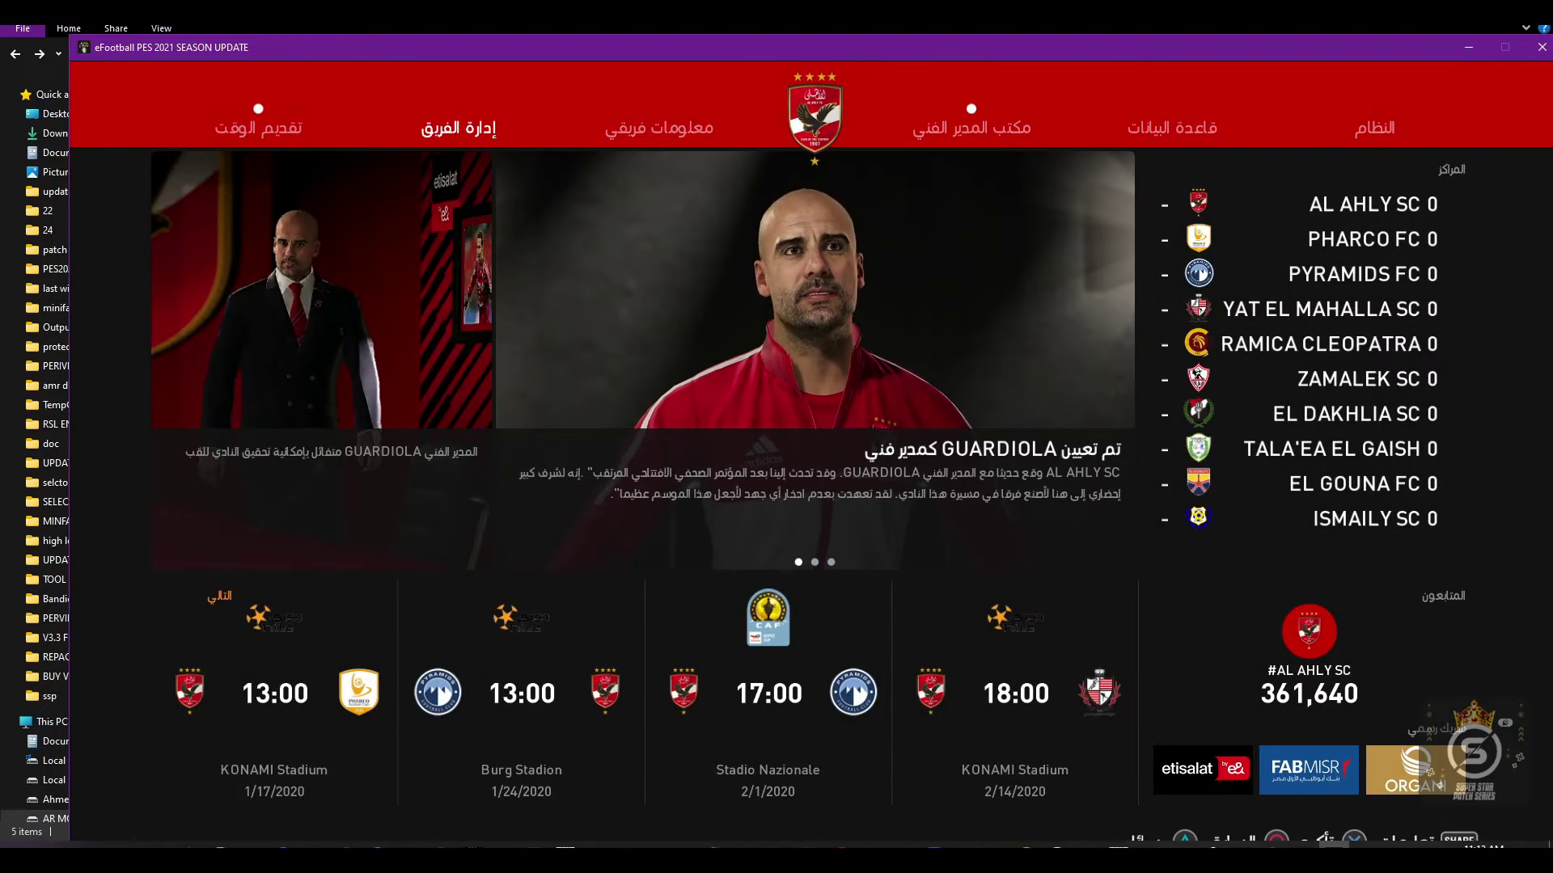
{"action": "key", "text": "alt+Tab"}
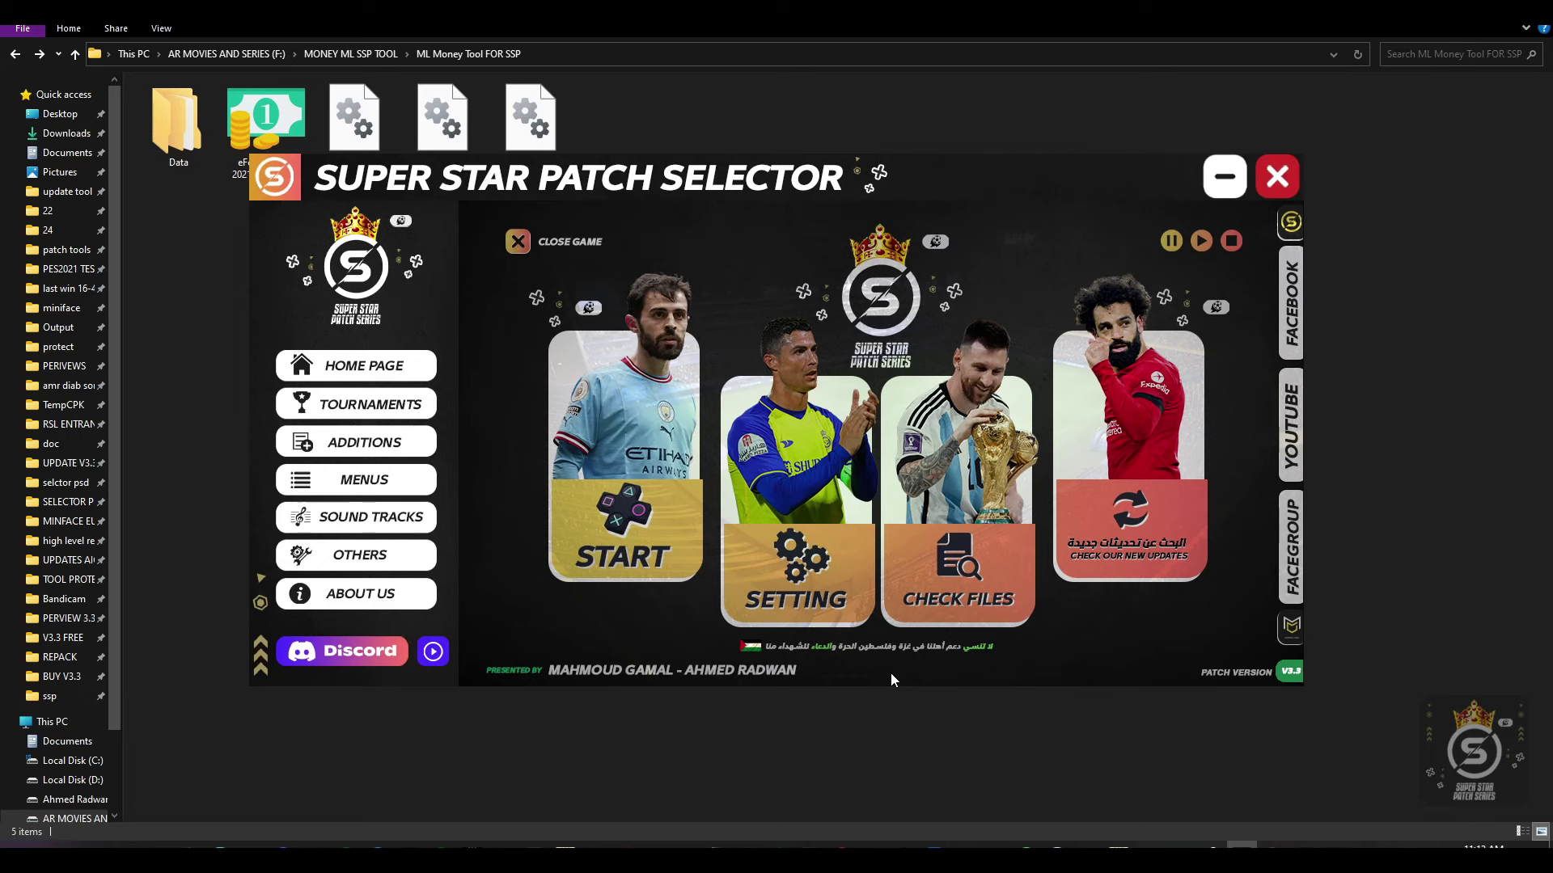
{"action": "left_click", "coordinate": [360, 555]}
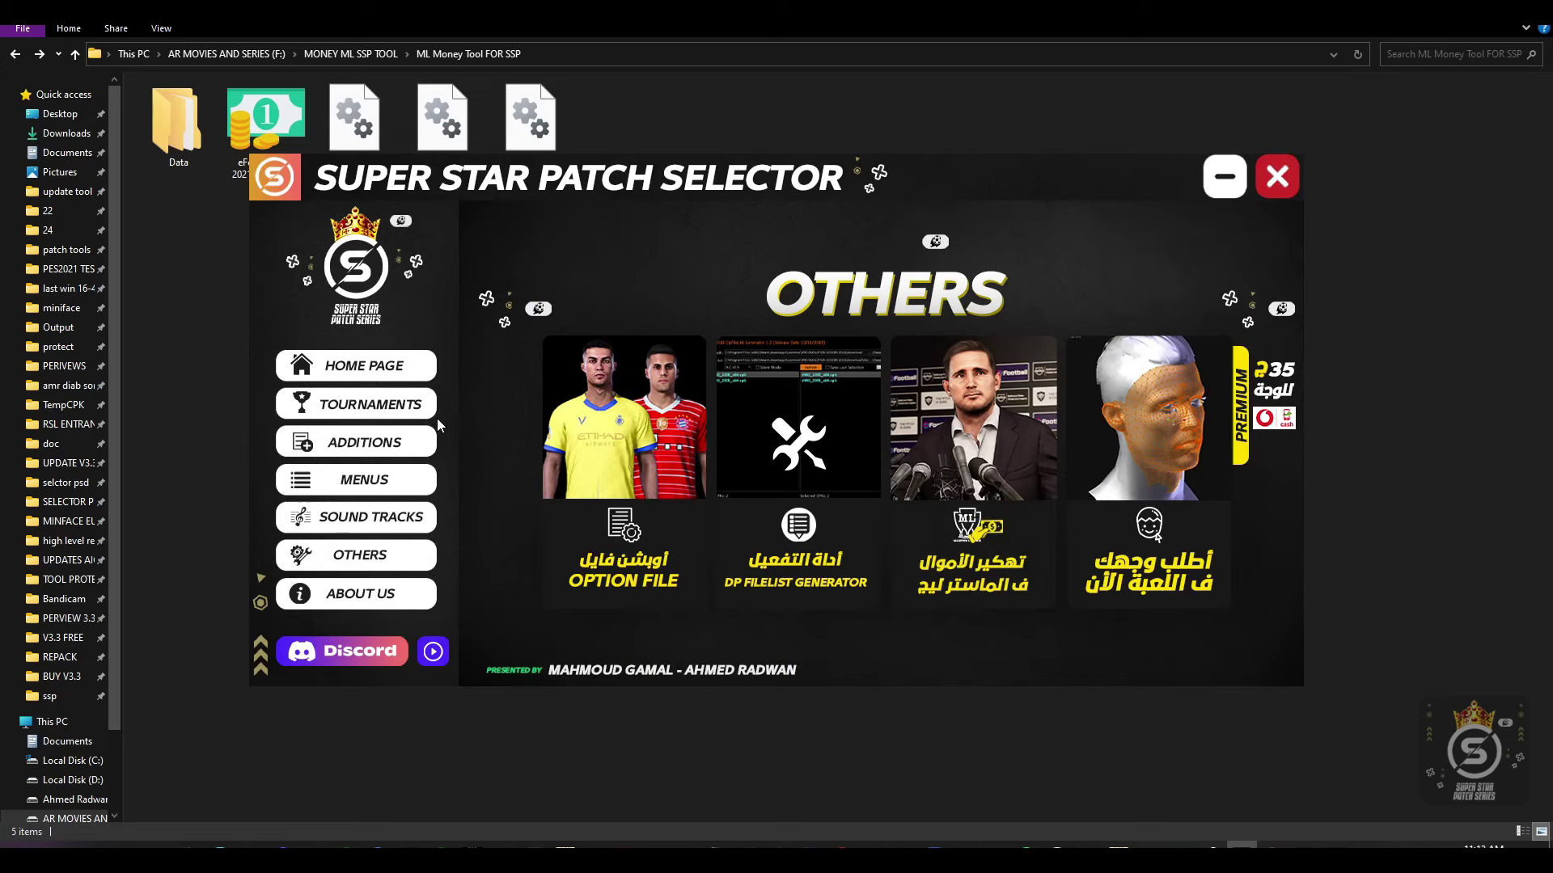
{"action": "left_click", "coordinate": [388, 368]}
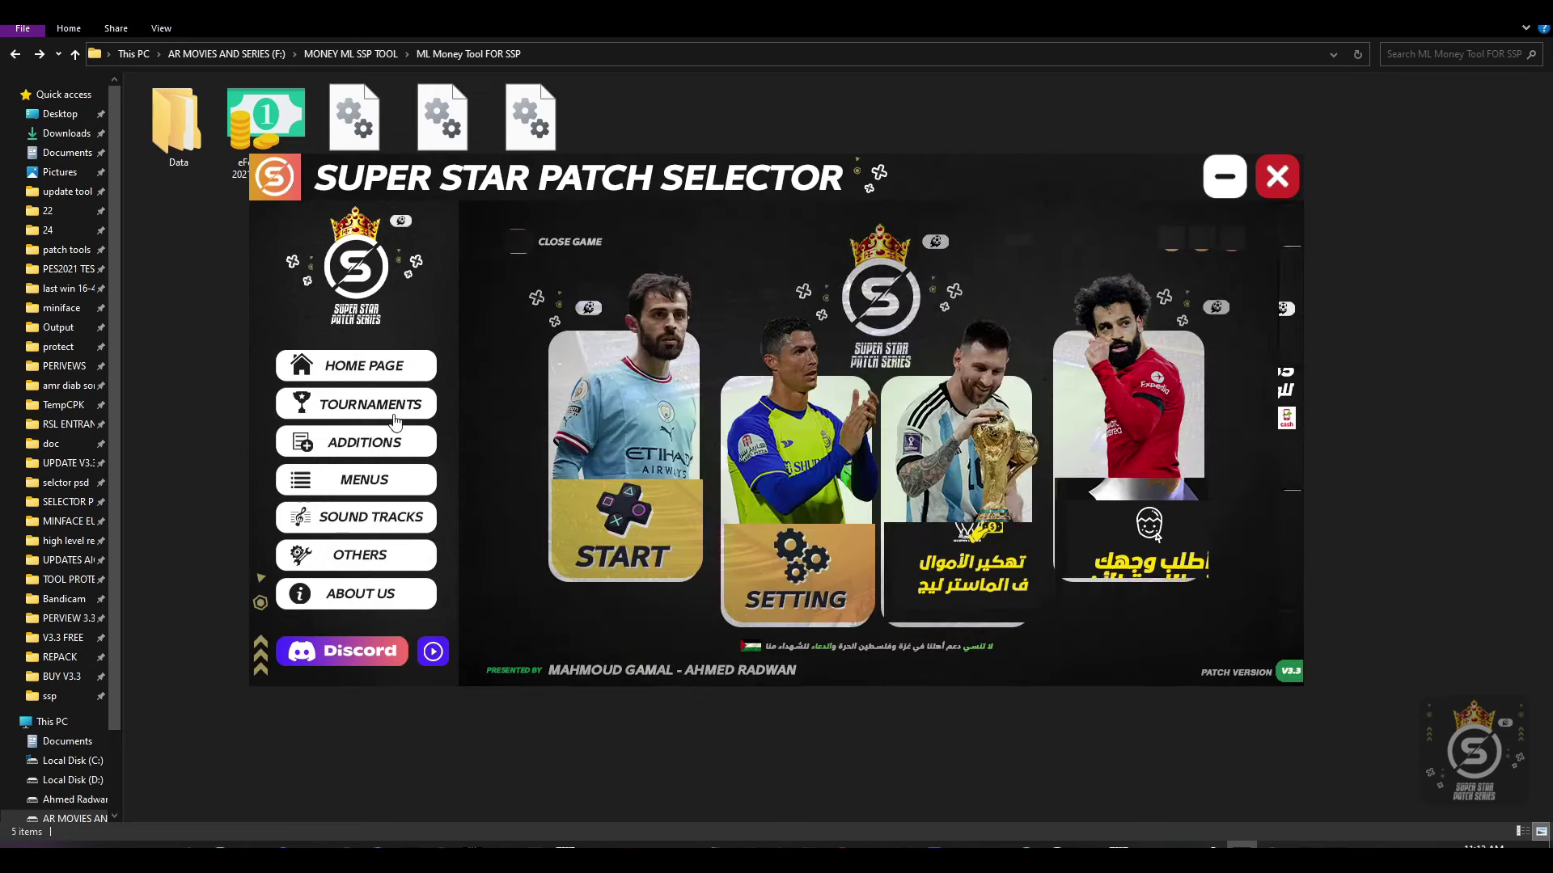
{"action": "left_click", "coordinate": [210, 356]}
{"action": "left_click_drag", "start_coordinate": [195, 249], "coordinate": [676, 148]}
{"action": "left_click", "coordinate": [676, 147]}
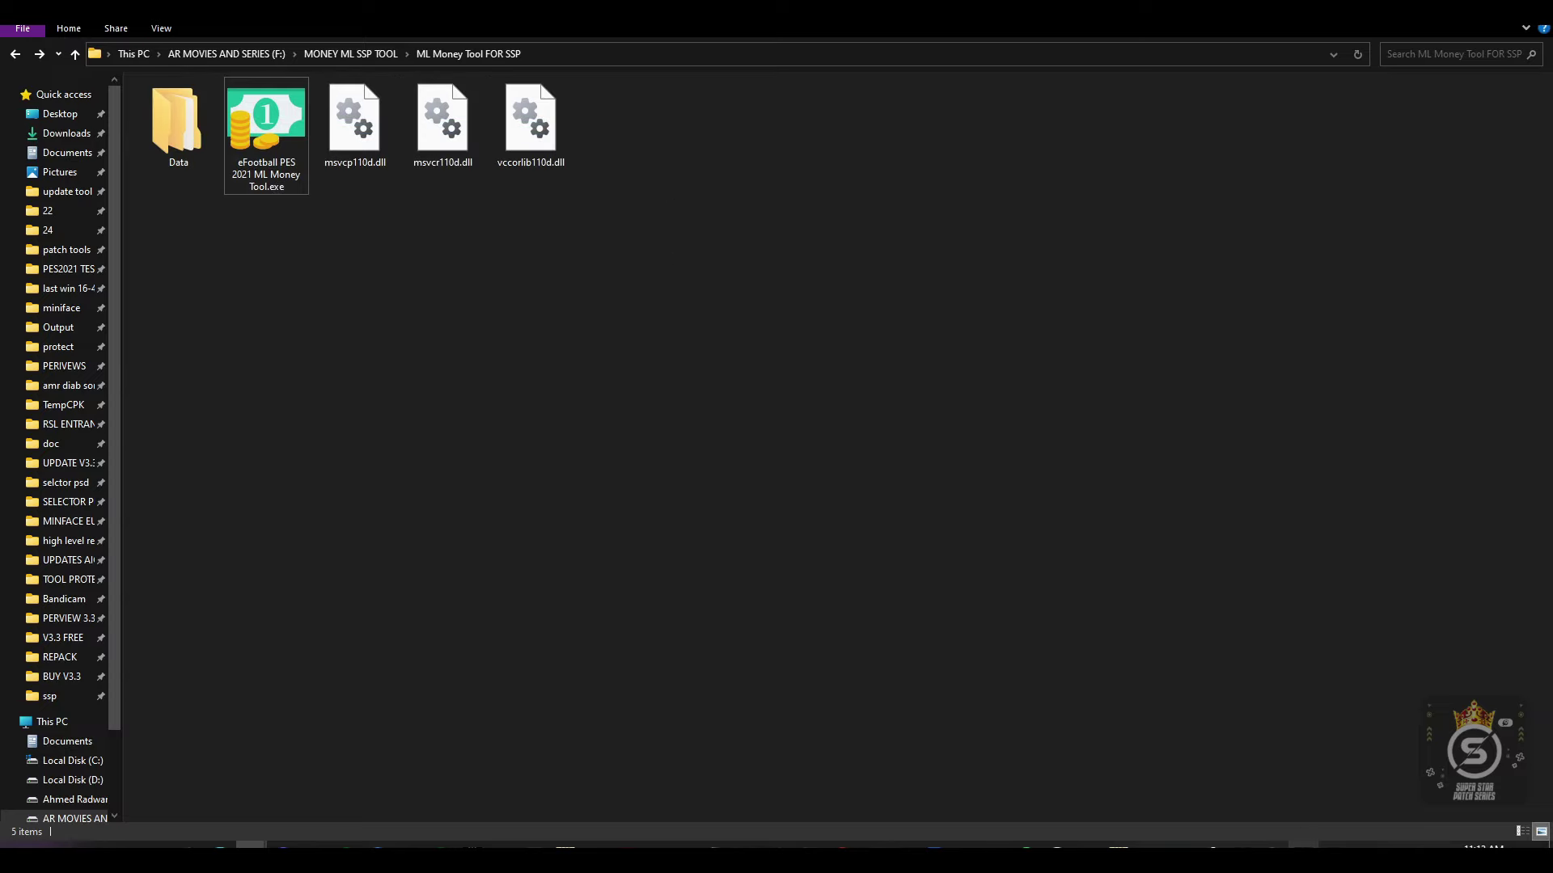
{"action": "left_click", "coordinate": [1241, 849]}
{"action": "left_click", "coordinate": [360, 554]}
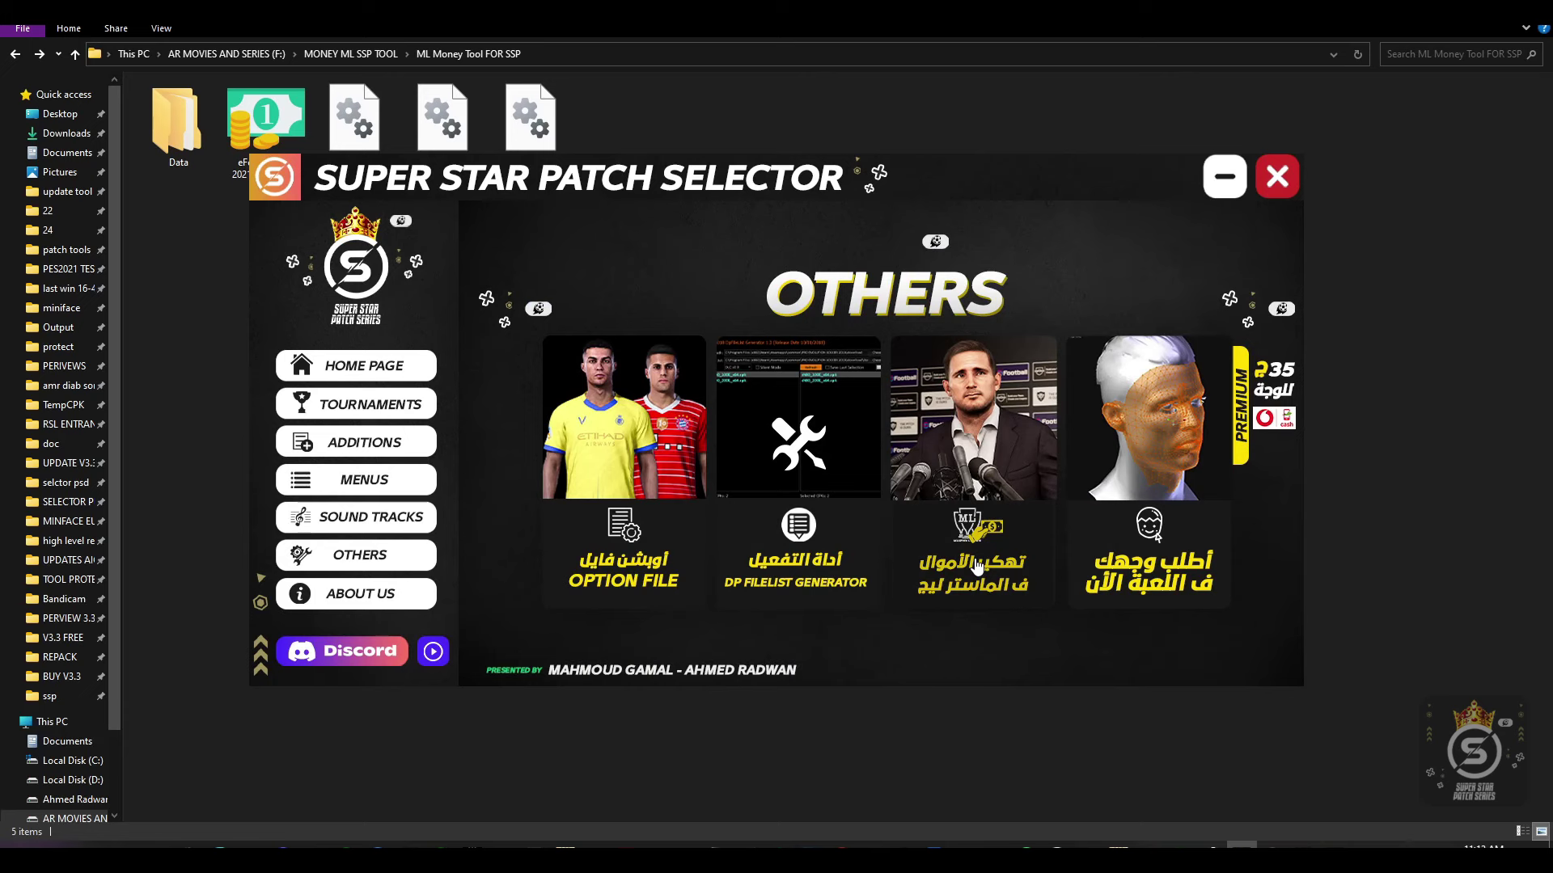
{"action": "left_click", "coordinate": [387, 374]}
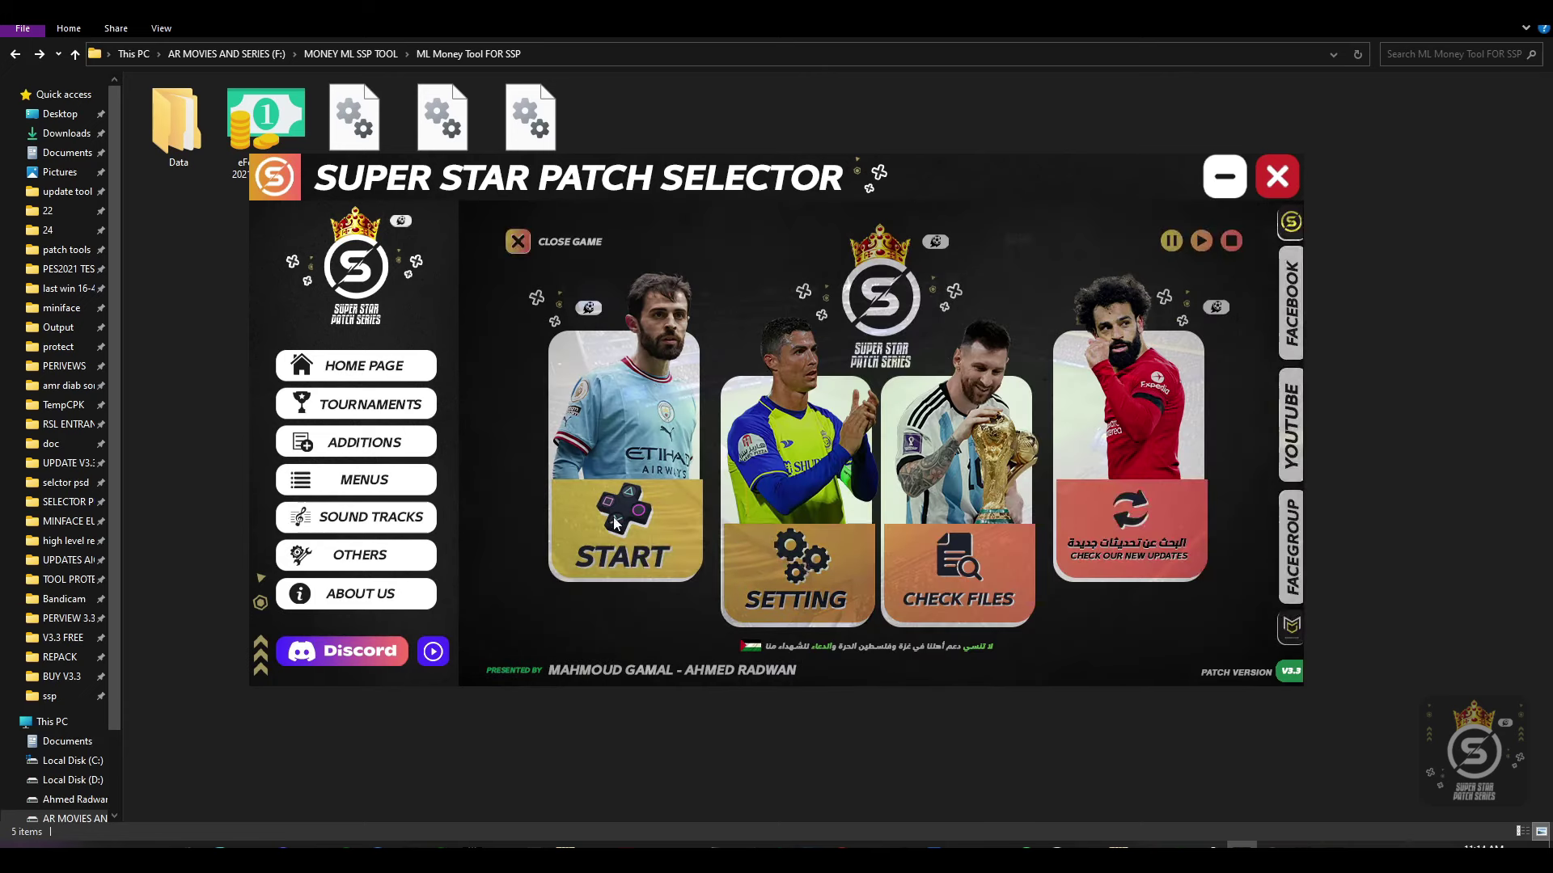
{"action": "left_click", "coordinate": [343, 558]}
{"action": "left_click", "coordinate": [380, 368]}
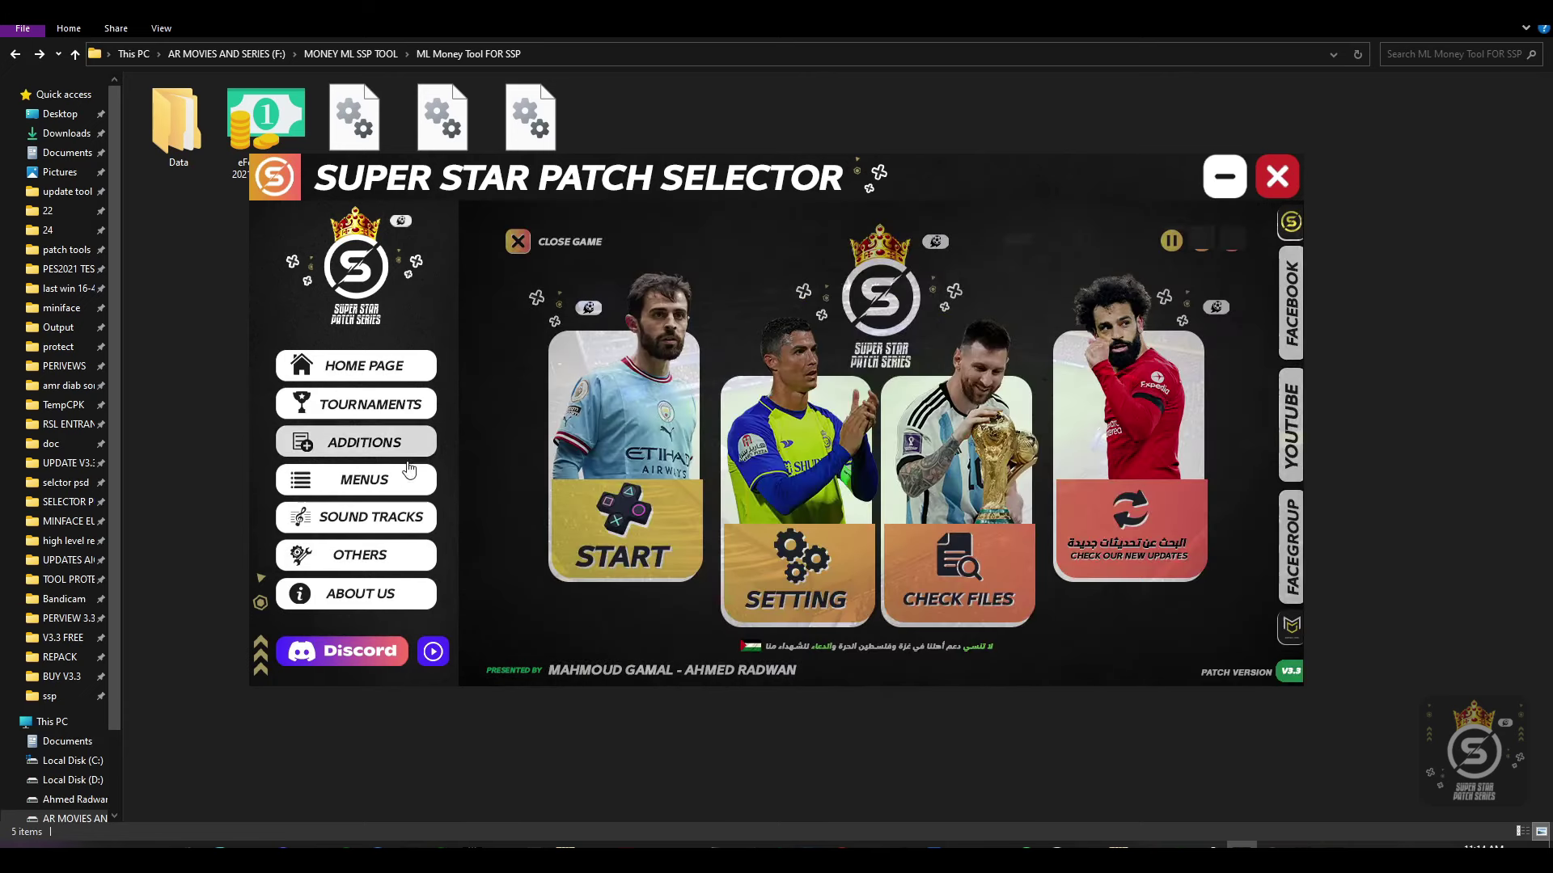
{"action": "left_click", "coordinate": [137, 357]}
{"action": "left_click_drag", "start_coordinate": [194, 220], "coordinate": [592, 128]}
{"action": "left_click", "coordinate": [1095, 752]}
{"action": "left_click", "coordinate": [1242, 846]}
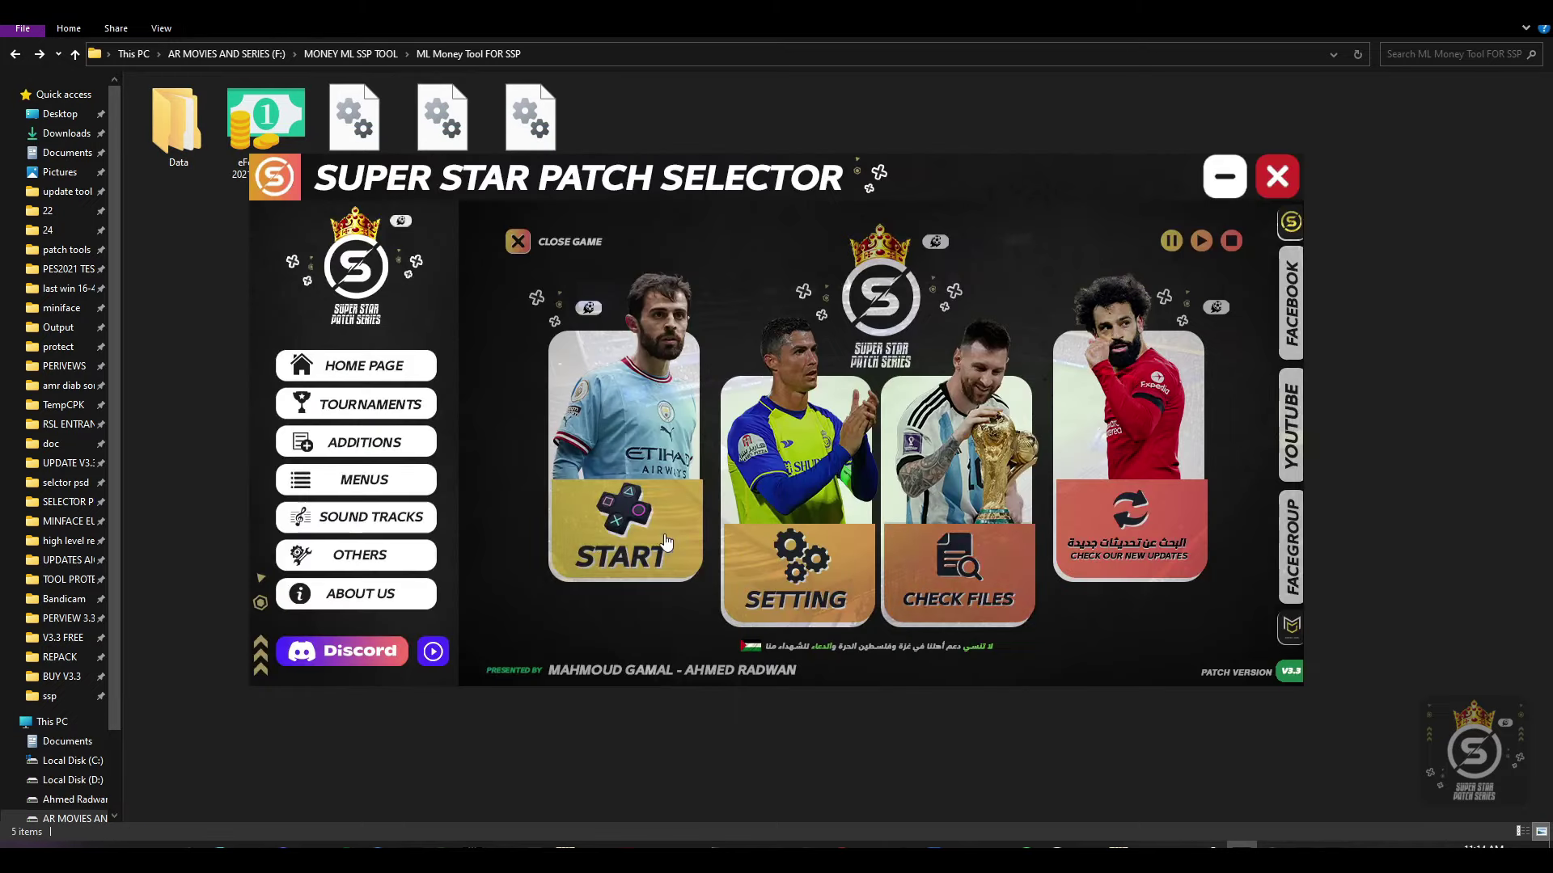
{"action": "left_click", "coordinate": [360, 555]}
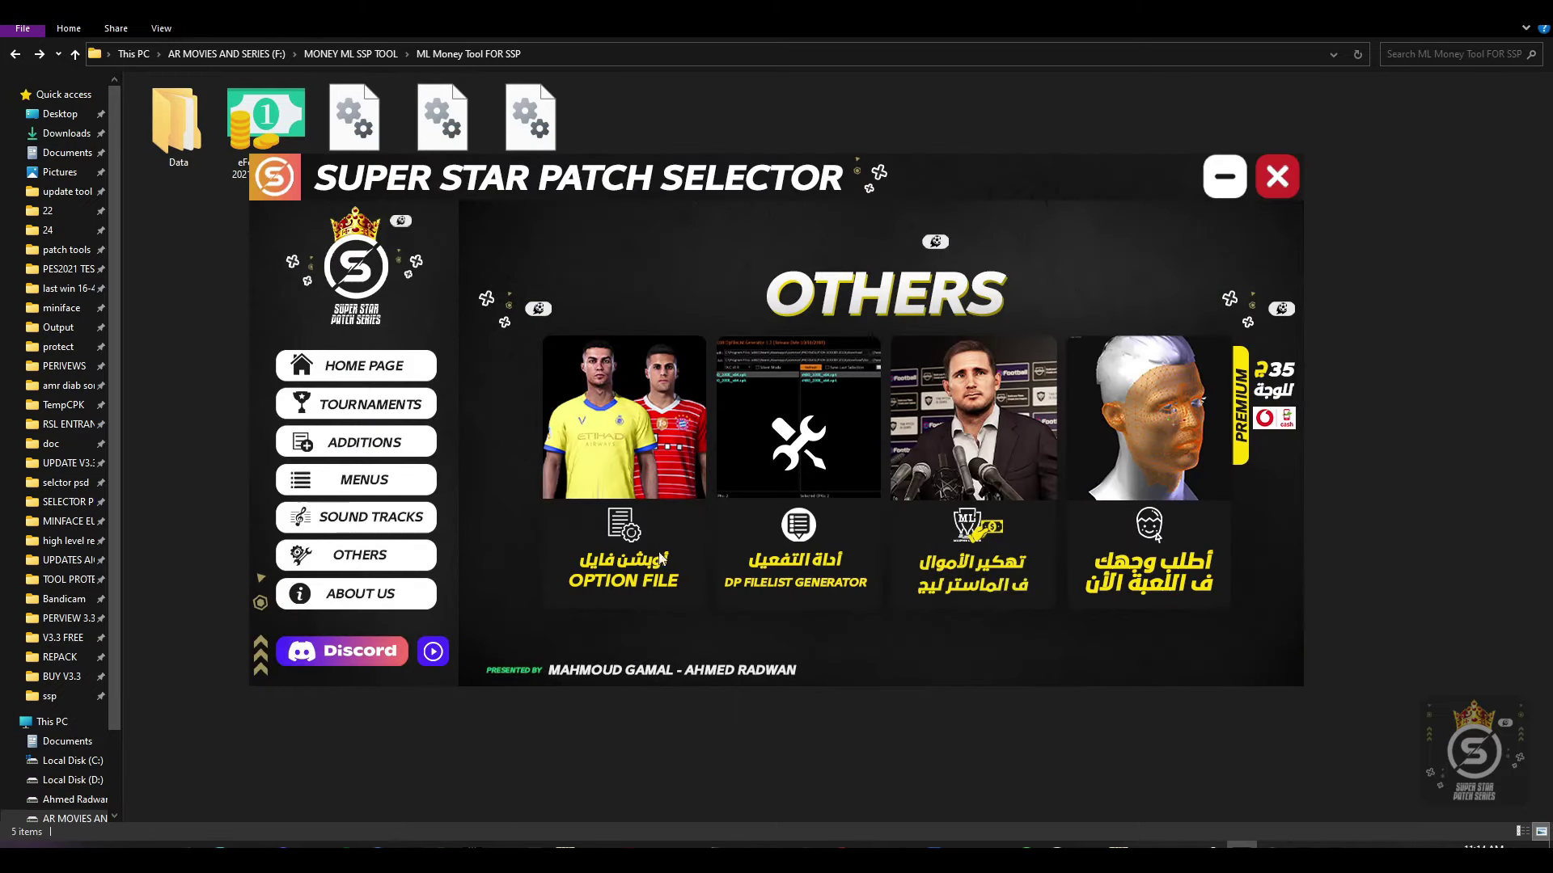
{"action": "left_click", "coordinate": [360, 365]}
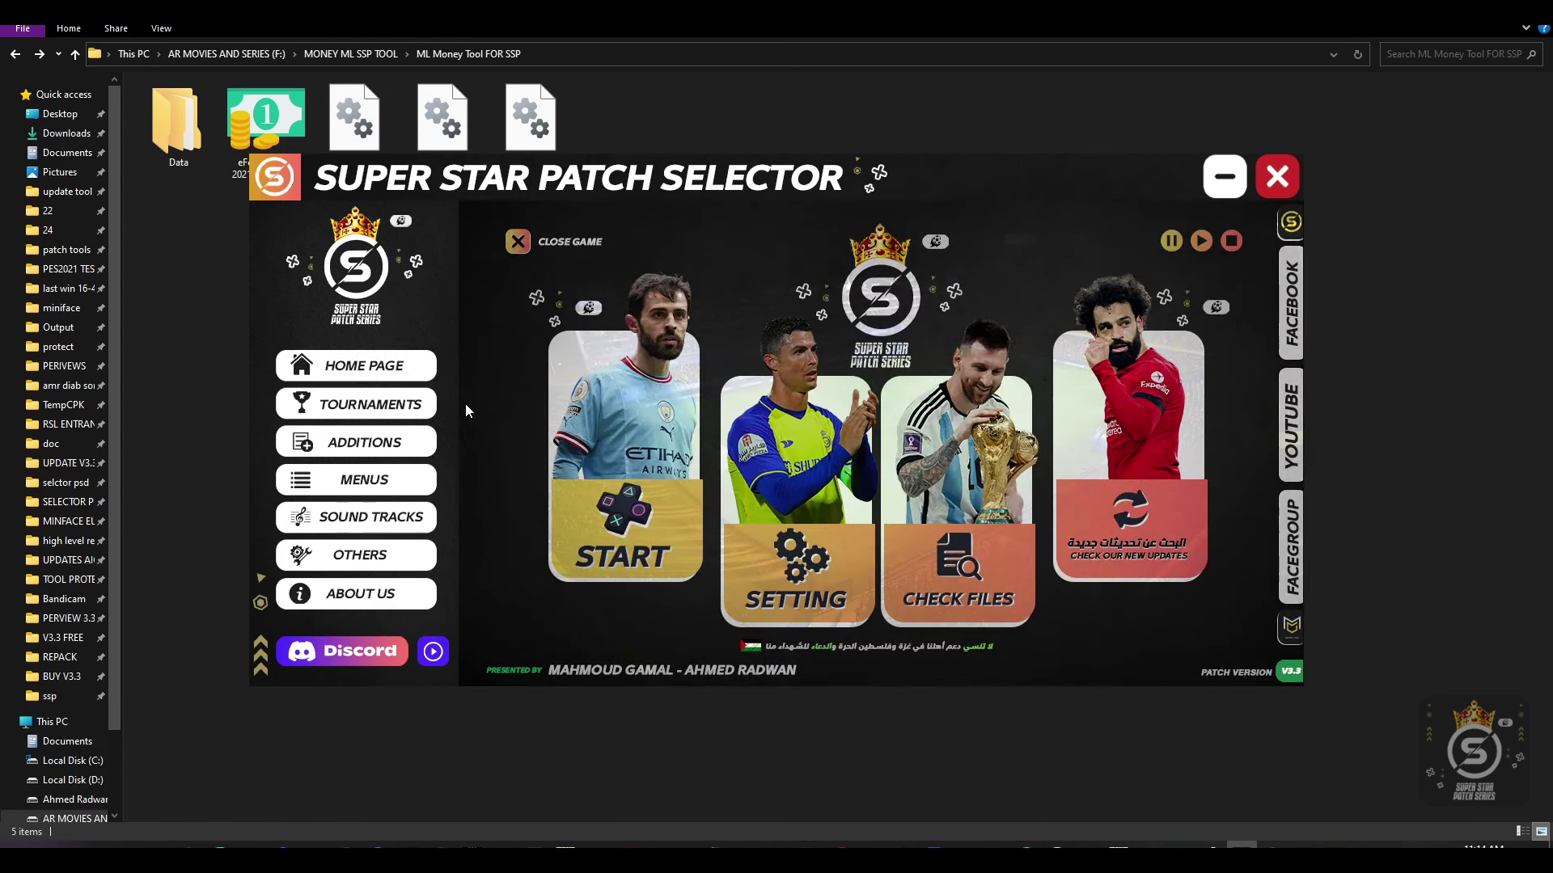